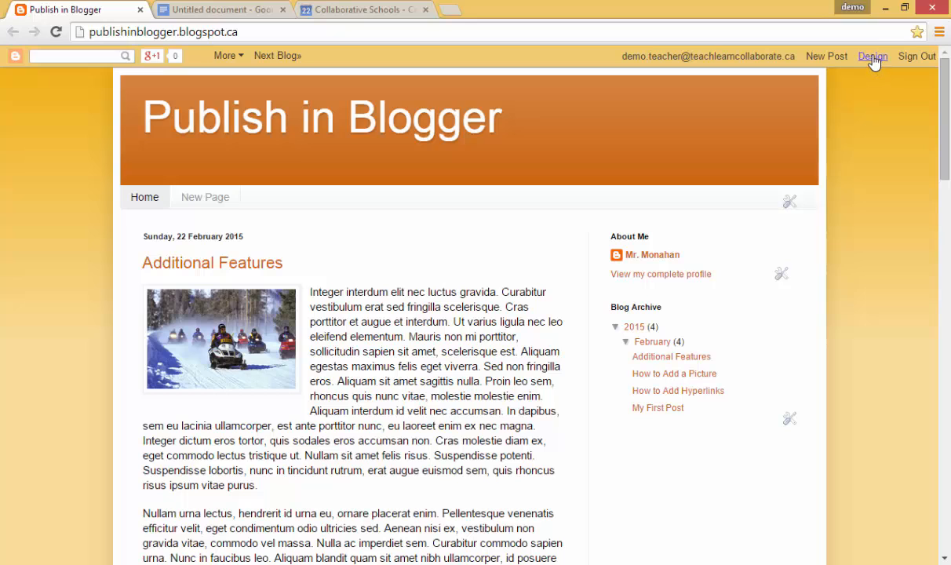
Step: Create a new page in the Publish in Blogger blog and title it "Class Calendar"
{"action": "left_click", "coordinate": [871, 59]}
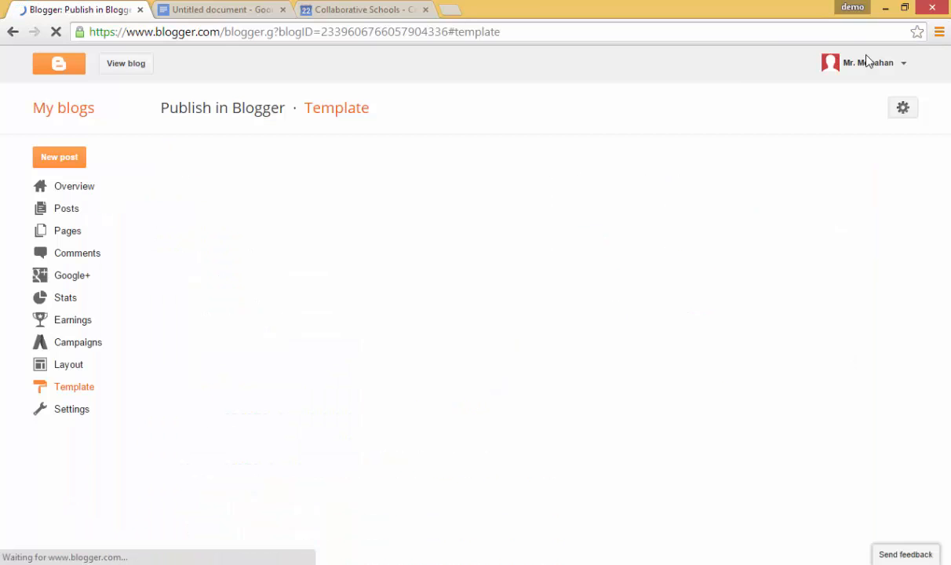
{"action": "left_click", "coordinate": [69, 234]}
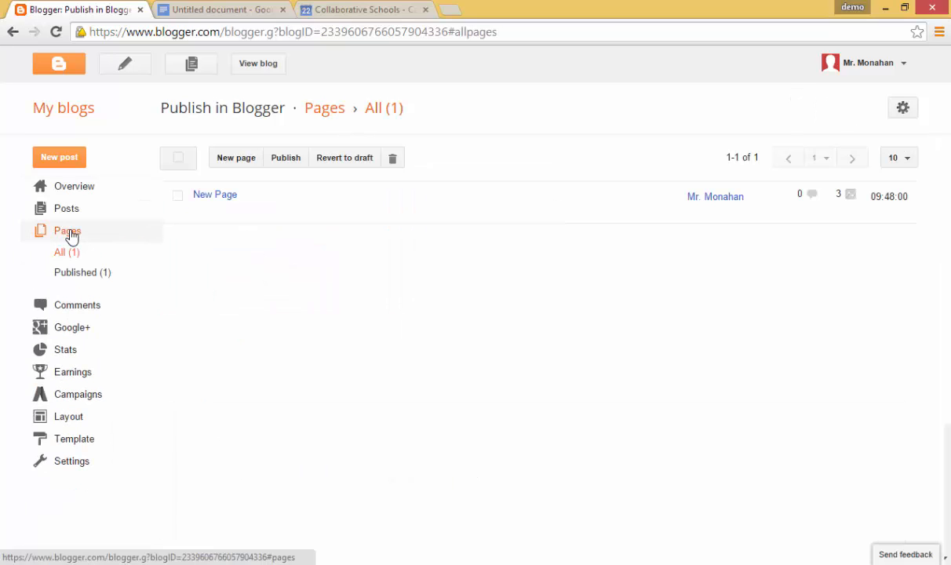
{"action": "left_click", "coordinate": [239, 163]}
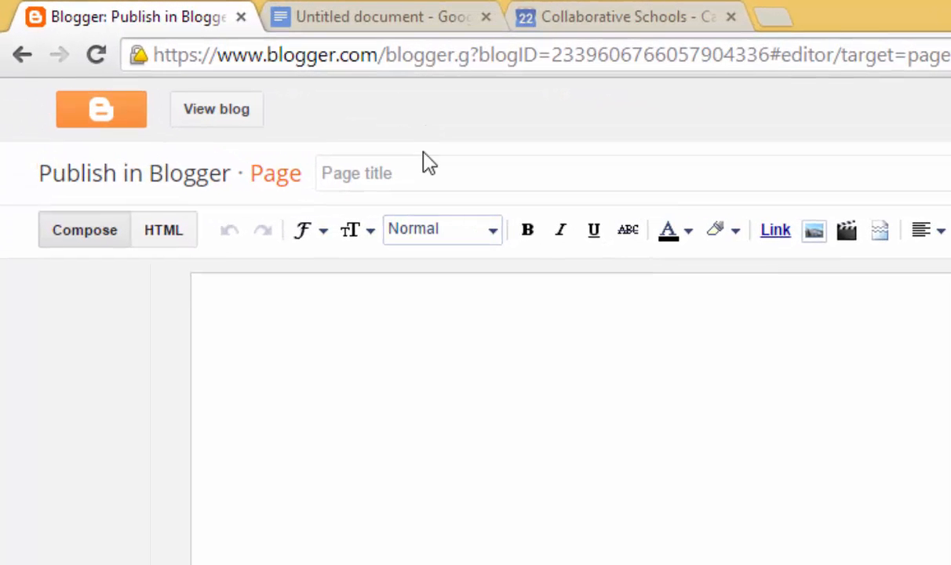
{"action": "left_click", "coordinate": [272, 107]}
{"action": "type", "text": "Cla"}
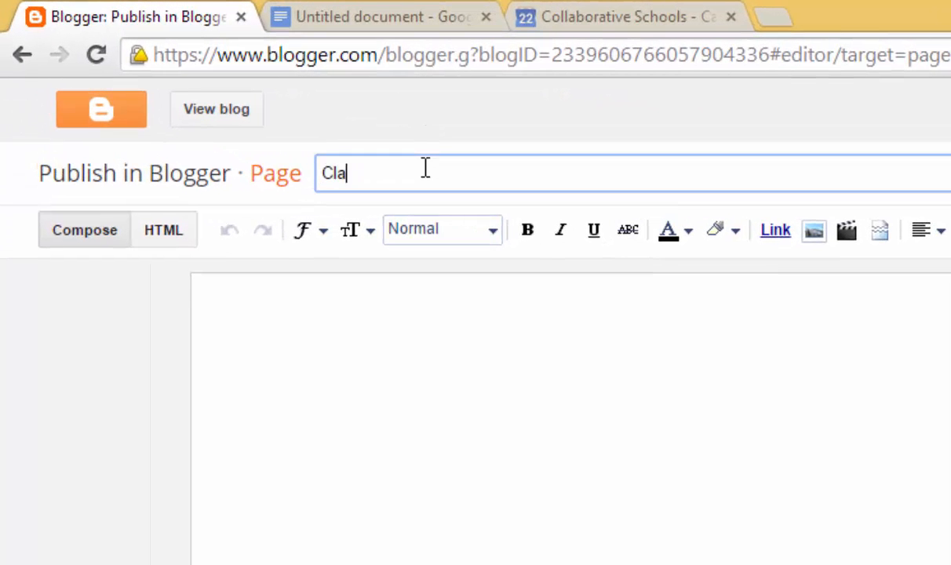
{"action": "type", "text": "ss Calendar"}
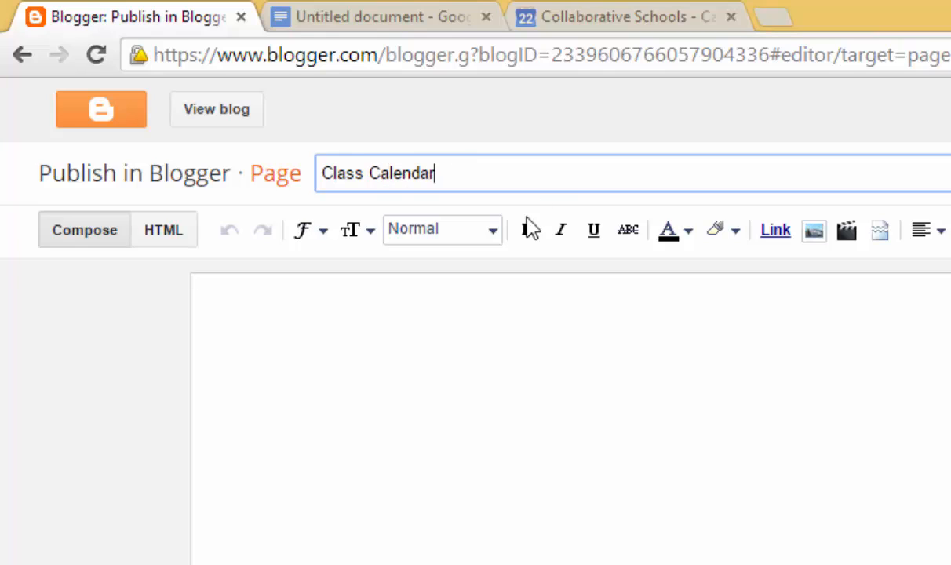
Step: Add the placeholder text "Paste Calendar Here" below a few blank lines in the page body
{"action": "left_click", "coordinate": [479, 337]}
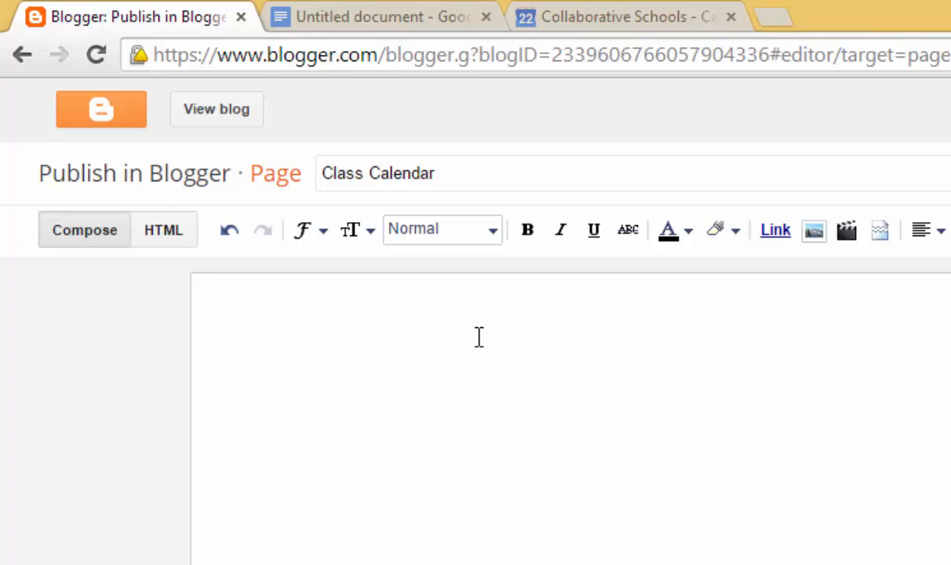
{"action": "left_click", "coordinate": [160, 232]}
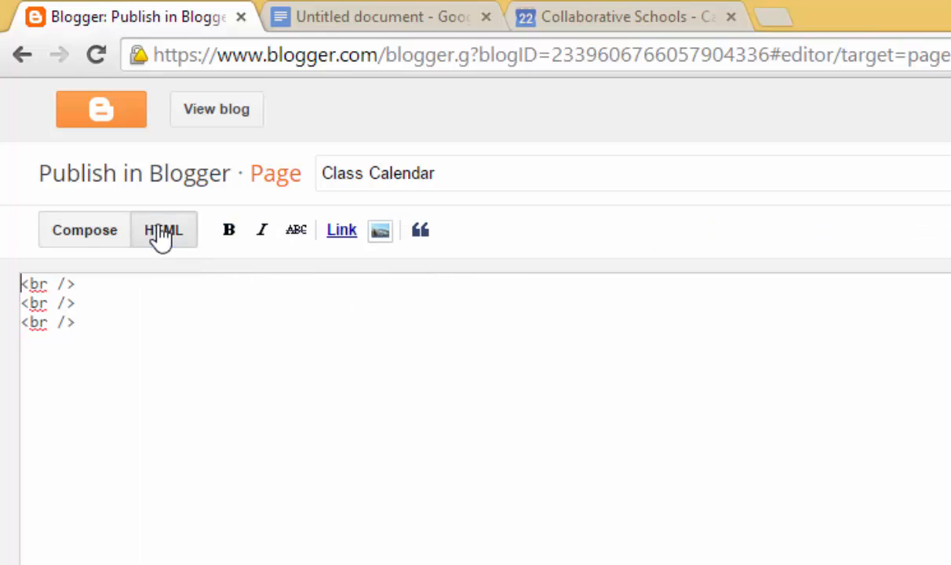
{"action": "left_click", "coordinate": [76, 232]}
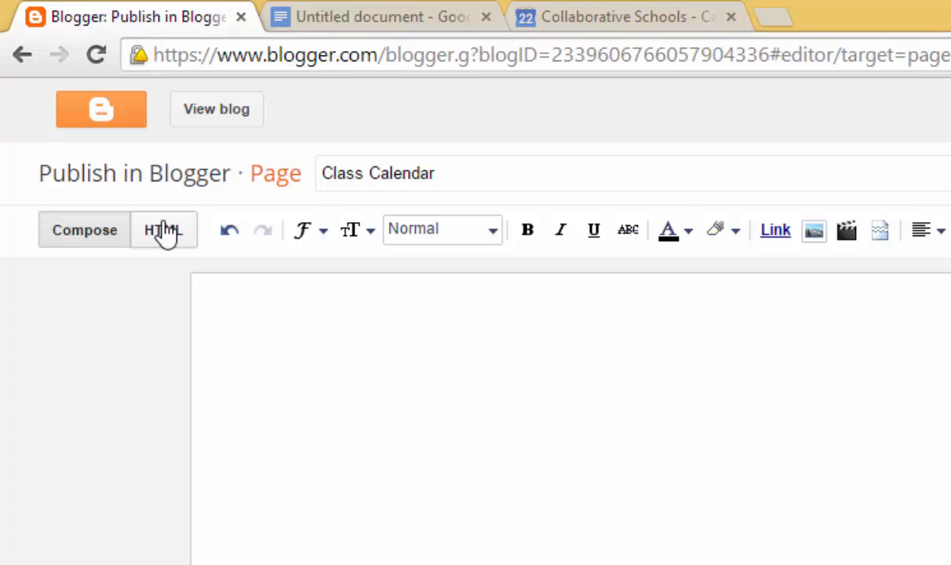
{"action": "type", "text": "Paste Cl"}
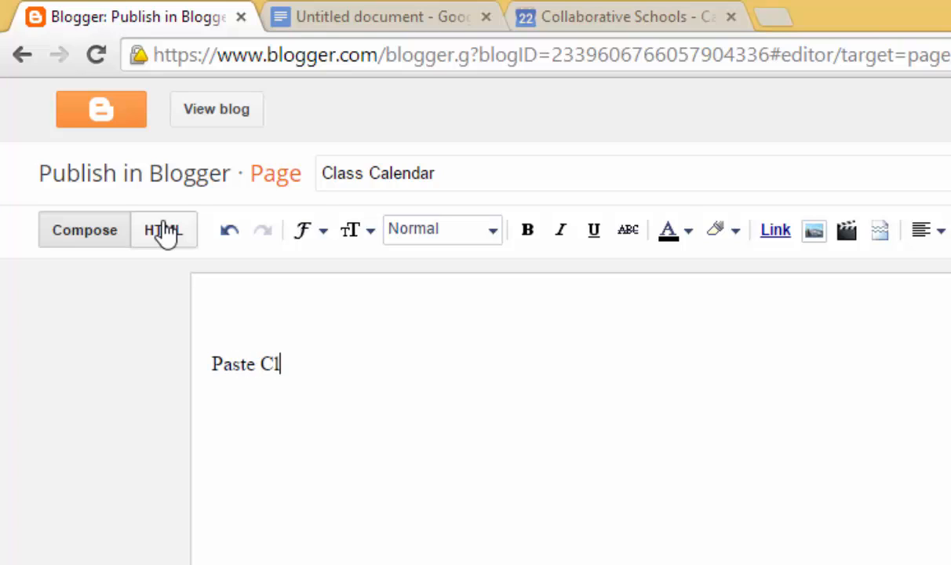
{"action": "type", "text": "aen"}
{"action": "key", "text": "BackSpace"}
{"action": "key", "text": "BackSpace"}
{"action": "key", "text": "BackSpace"}
{"action": "key", "text": "BackSpace"}
{"action": "type", "text": "alendar"}
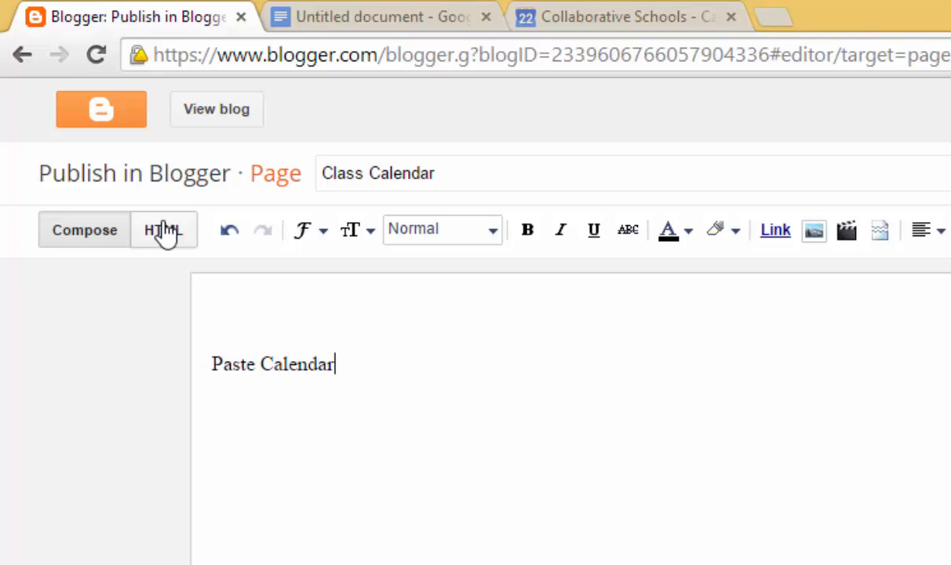
{"action": "type", "text": " Here"}
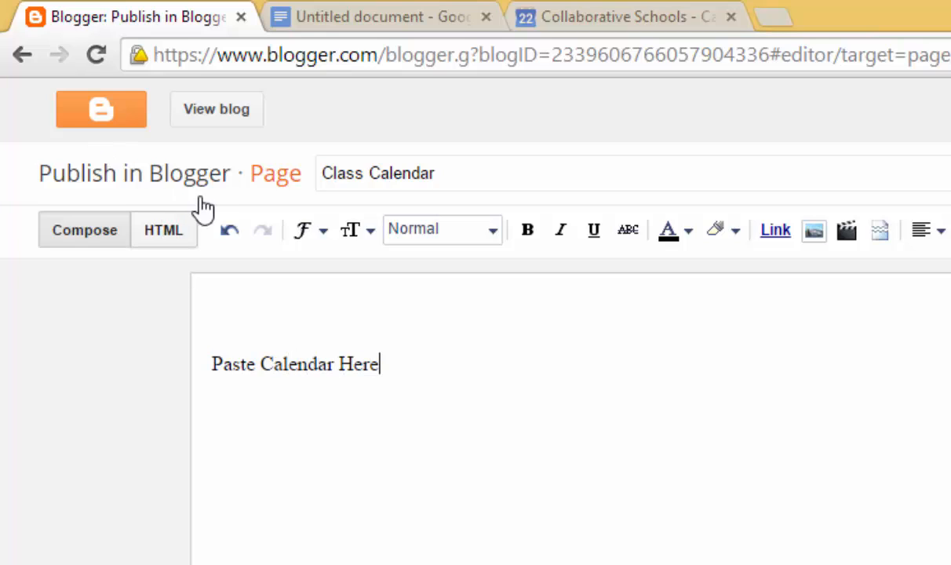
Step: Check where the placeholder text sits in the page's HTML source, and return to the compose view
{"action": "left_click", "coordinate": [231, 302]}
{"action": "left_click", "coordinate": [177, 235]}
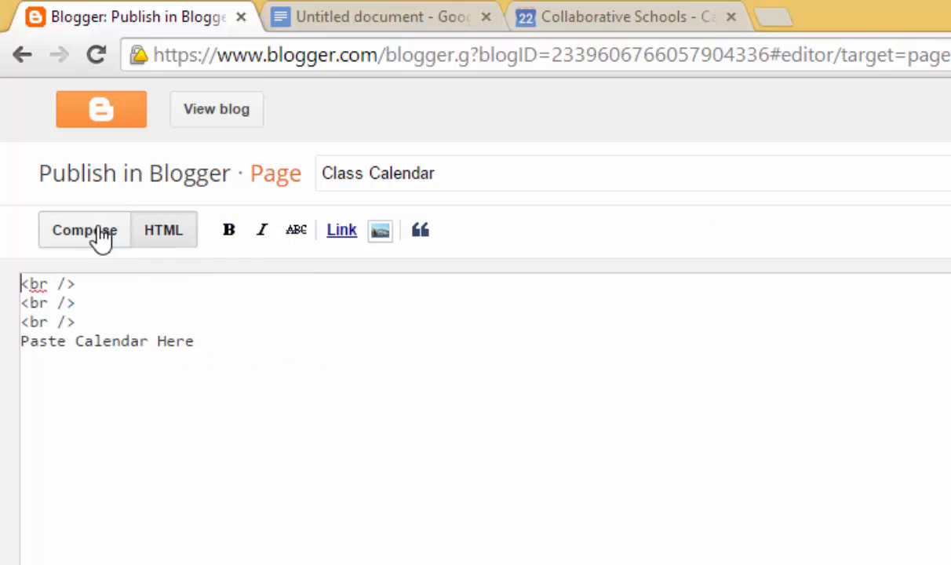
{"action": "left_click", "coordinate": [93, 229]}
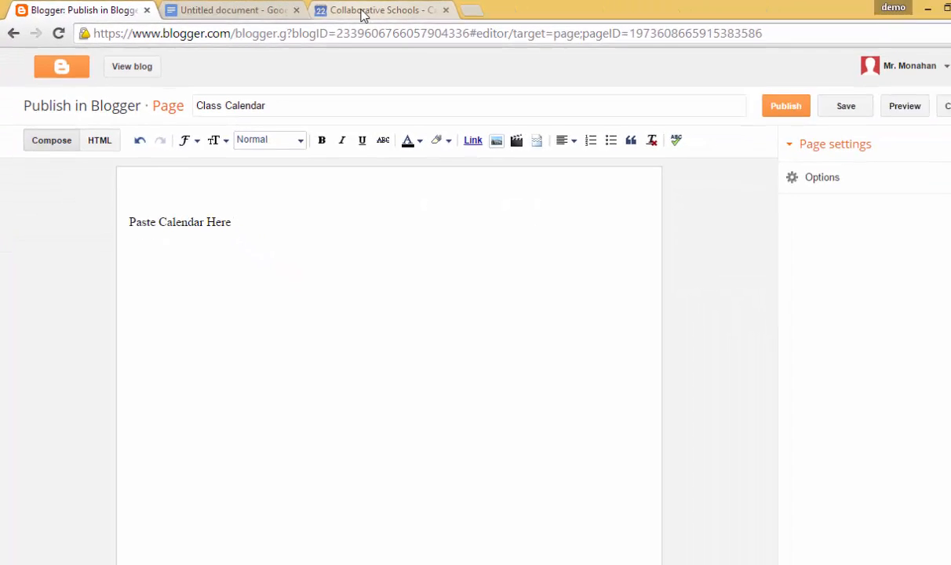
Step: Switch to Google Calendar and show the previous week
{"action": "left_click", "coordinate": [488, 15]}
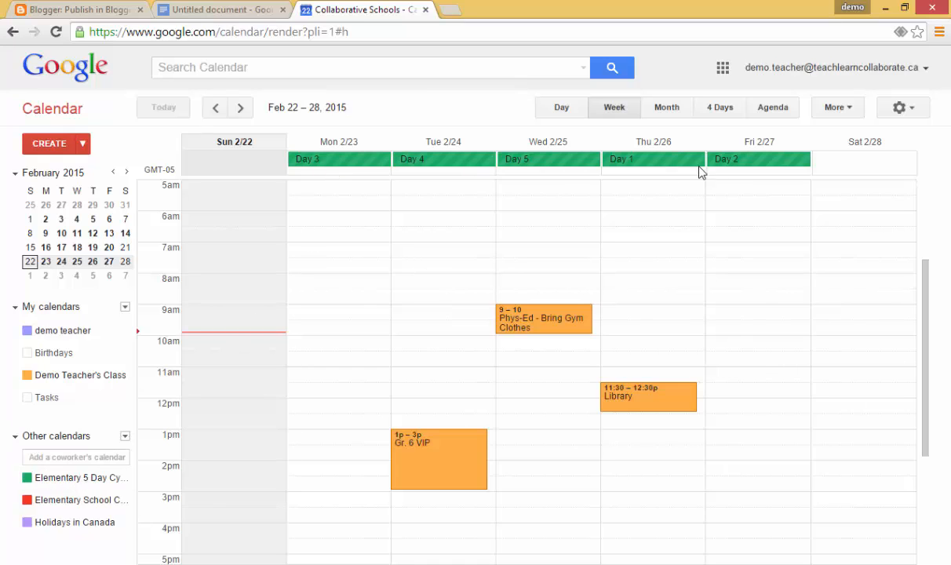
{"action": "left_click", "coordinate": [216, 109]}
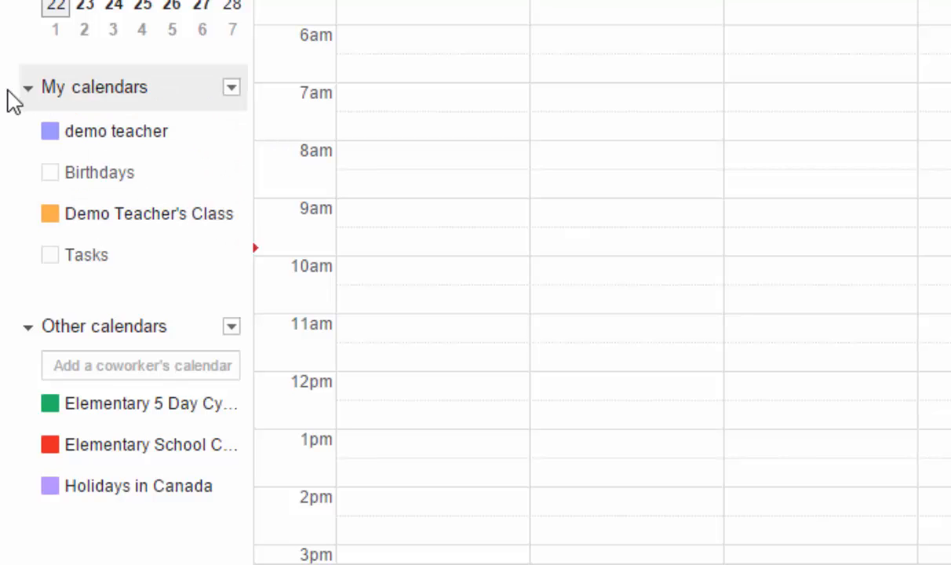
Step: Collapse and re-expand the My calendars and Other calendars lists to review the available calendars
{"action": "left_click", "coordinate": [29, 89]}
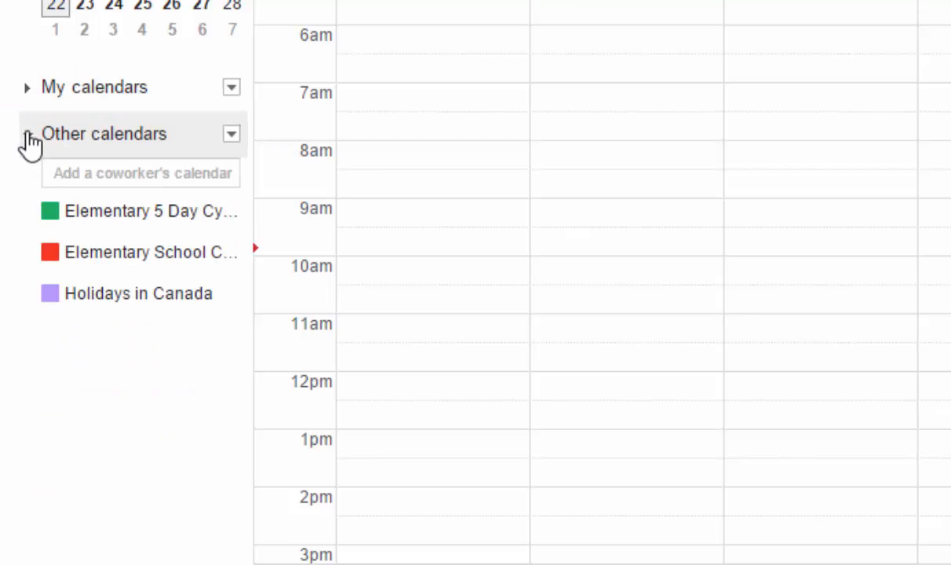
{"action": "left_click", "coordinate": [28, 134]}
{"action": "left_click", "coordinate": [29, 89]}
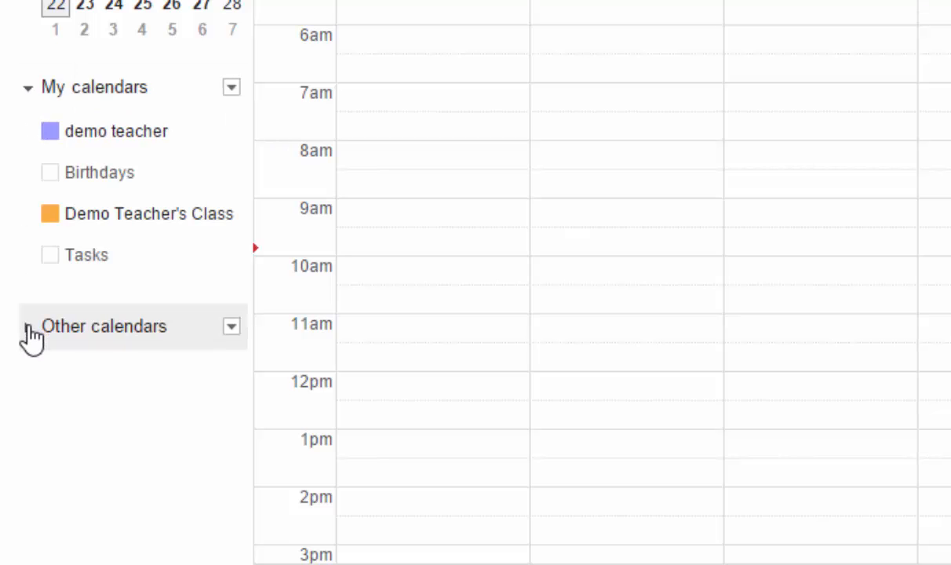
{"action": "left_click", "coordinate": [29, 326]}
{"action": "left_click", "coordinate": [28, 90]}
{"action": "left_click", "coordinate": [27, 89]}
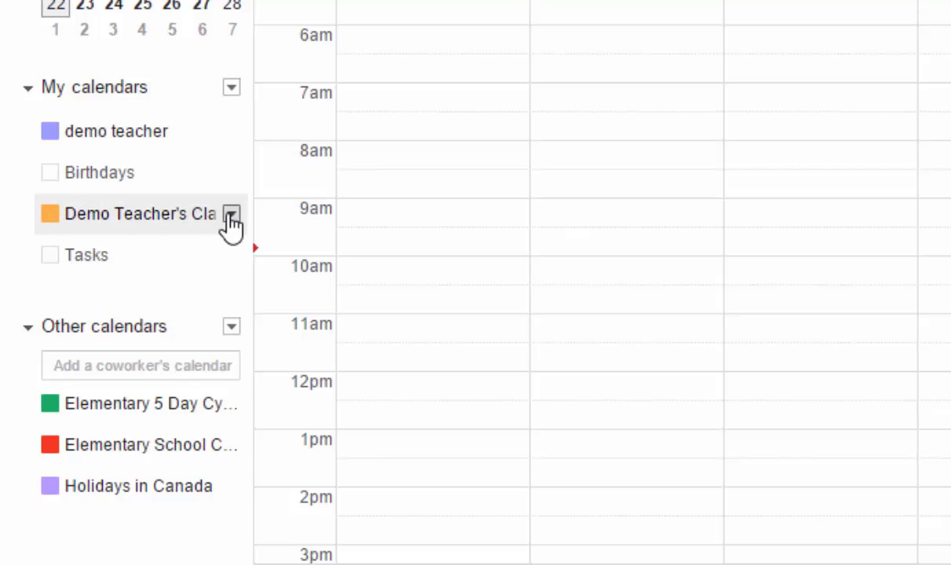
Step: Open the settings of the Demo Teacher's Class calendar and go to its embed customization for color, size and other options
{"action": "left_click", "coordinate": [232, 215]}
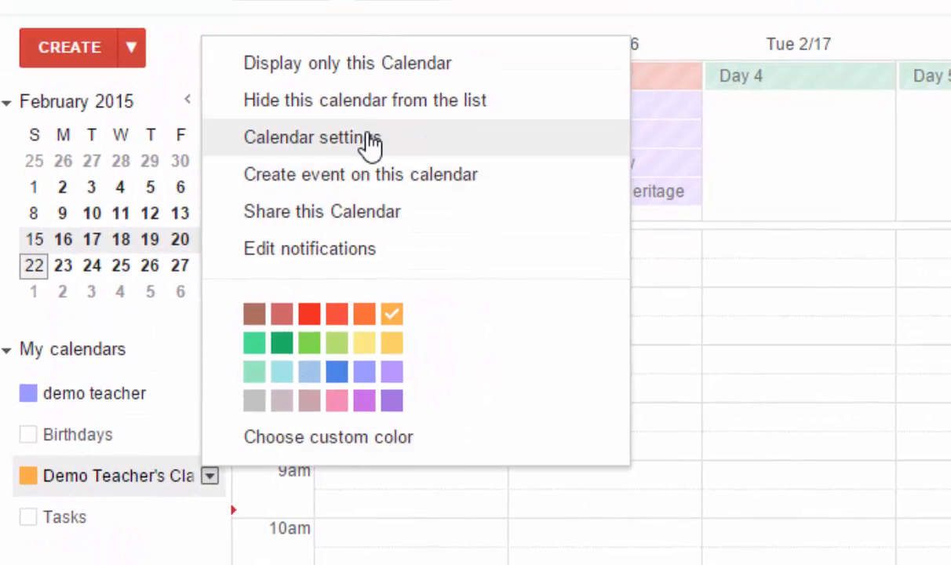
{"action": "left_click", "coordinate": [370, 143]}
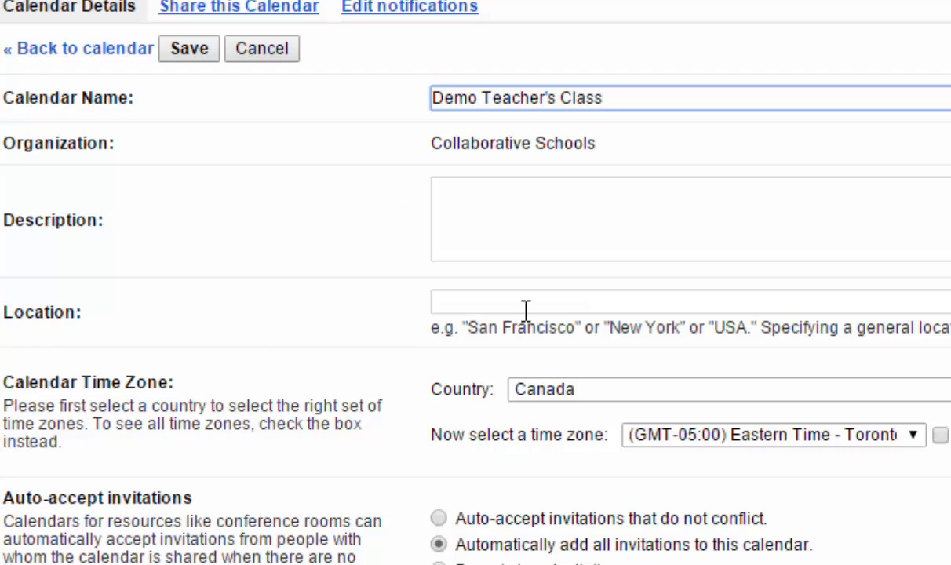
{"action": "scroll", "coordinate": [475, 282], "scroll_direction": "down", "scroll_amount": 3}
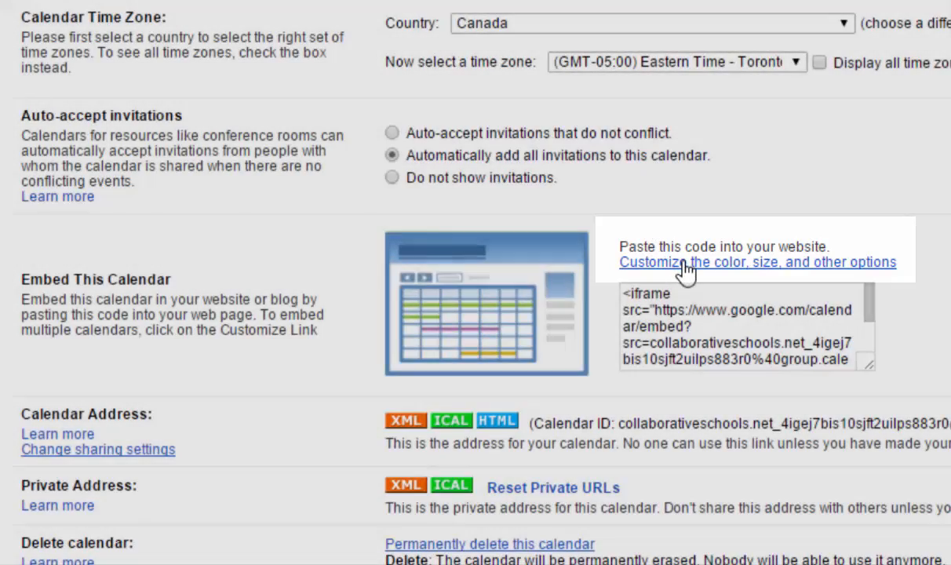
{"action": "left_click", "coordinate": [685, 267]}
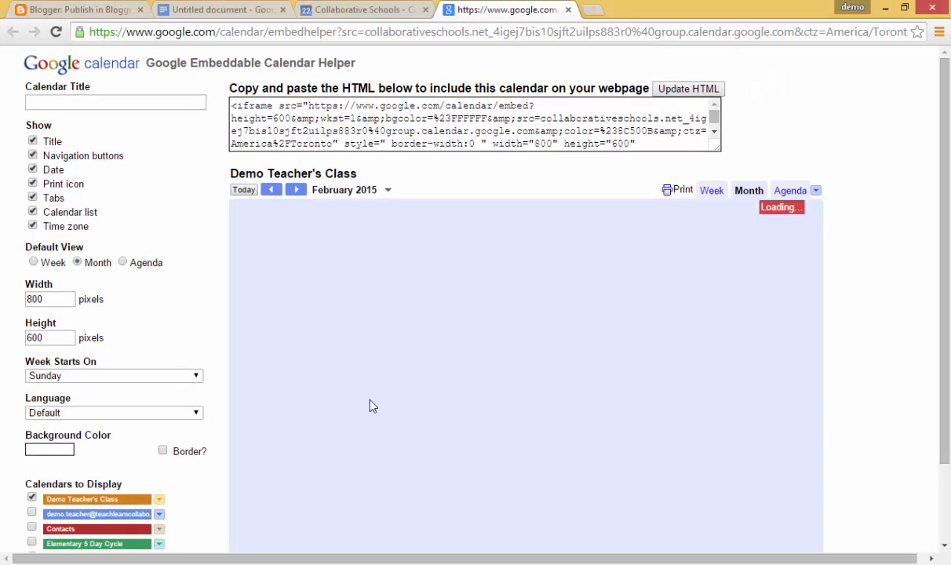
Step: Include the Elementary 5 Day Cycle and Elementary School Calendar among the calendars displayed in the embed
{"action": "scroll", "coordinate": [880, 201], "scroll_direction": "down", "scroll_amount": 3}
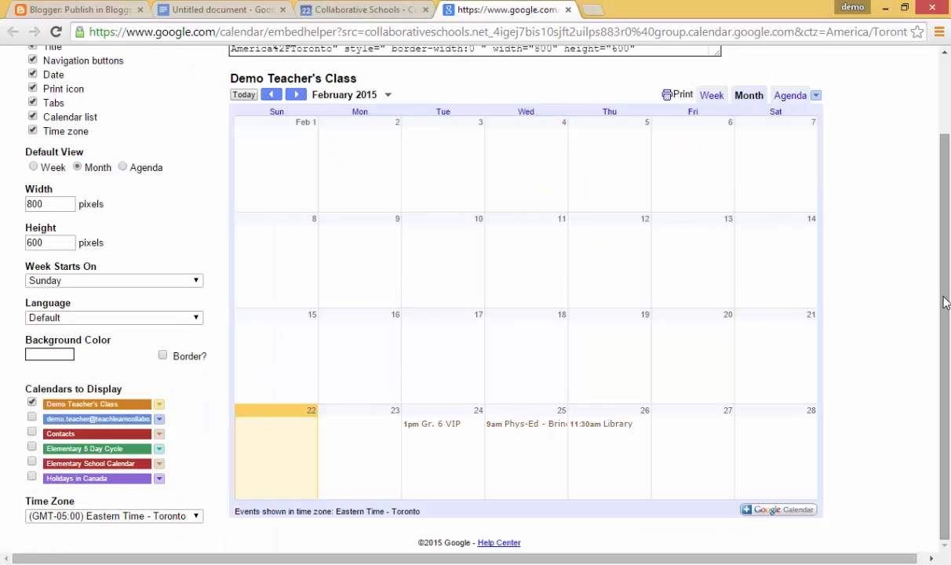
{"action": "scroll", "coordinate": [898, 323], "scroll_direction": "up", "scroll_amount": 3}
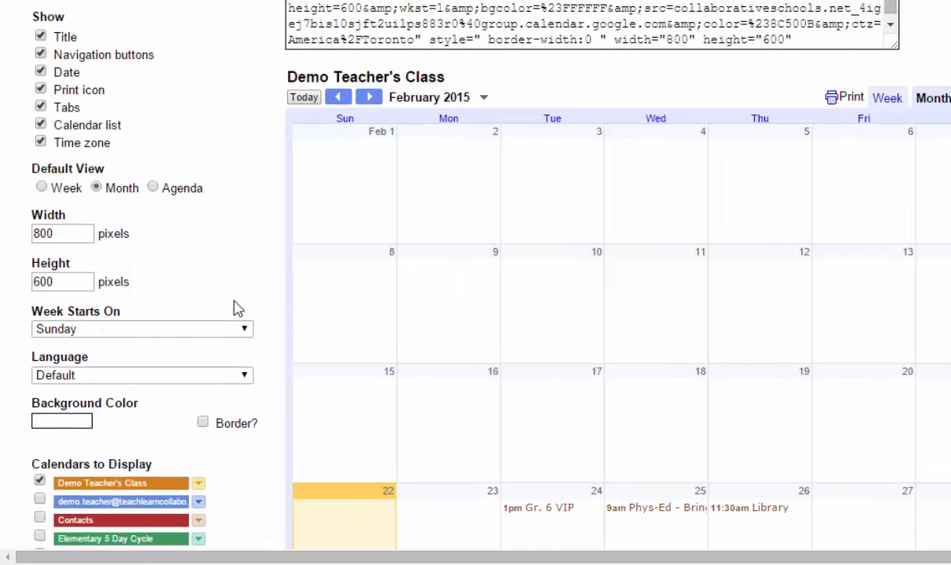
{"action": "scroll", "coordinate": [185, 407], "scroll_direction": "down", "scroll_amount": 3}
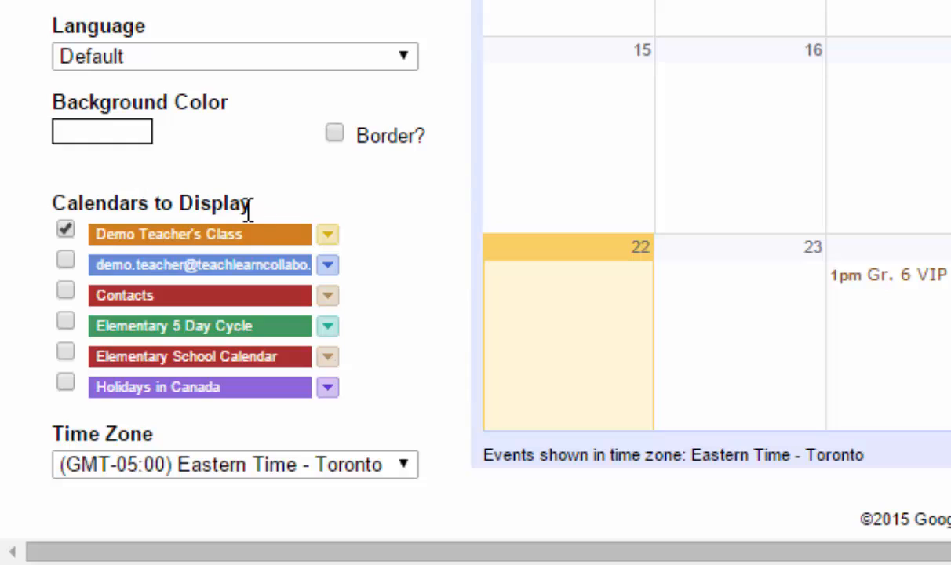
{"action": "left_click", "coordinate": [66, 324]}
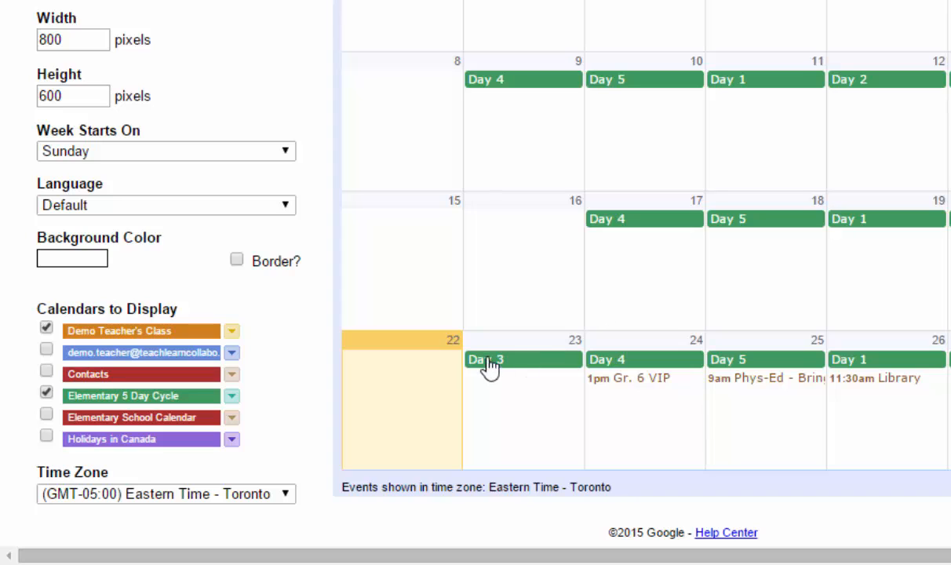
{"action": "left_click", "coordinate": [45, 413]}
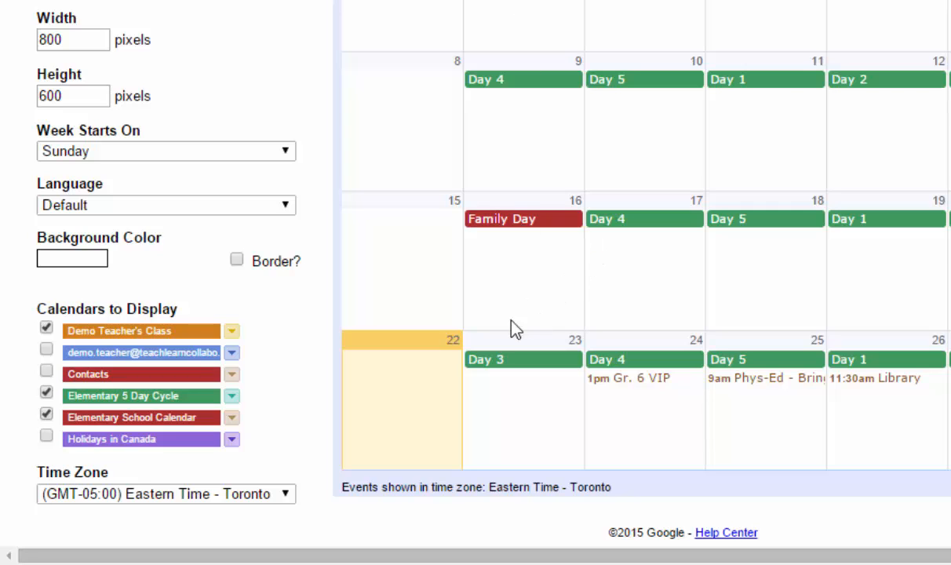
Step: Set the embedded calendar's width to 600 pixels and apply it to the preview
{"action": "scroll", "coordinate": [581, 69], "scroll_direction": "up", "scroll_amount": 2}
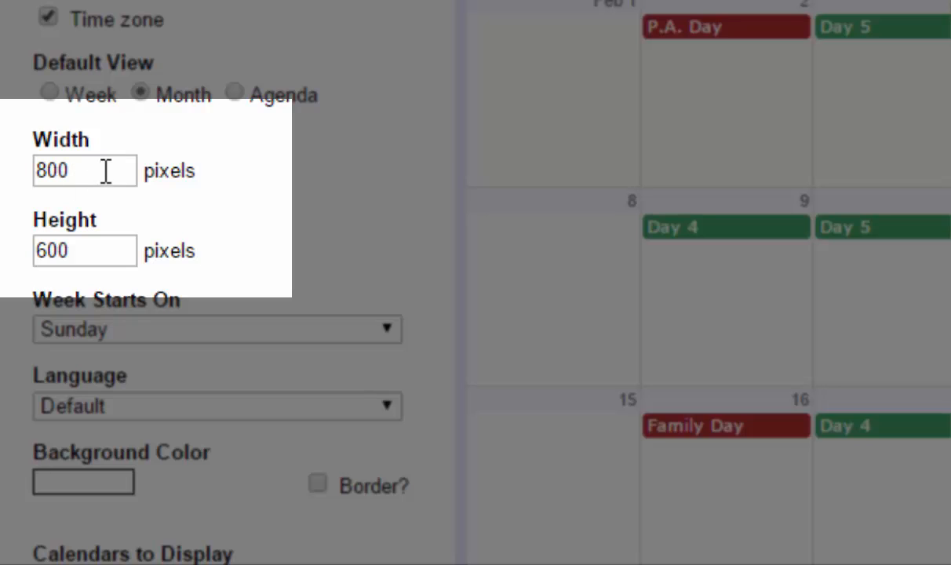
{"action": "left_click_drag", "start_coordinate": [104, 170], "coordinate": [13, 161]}
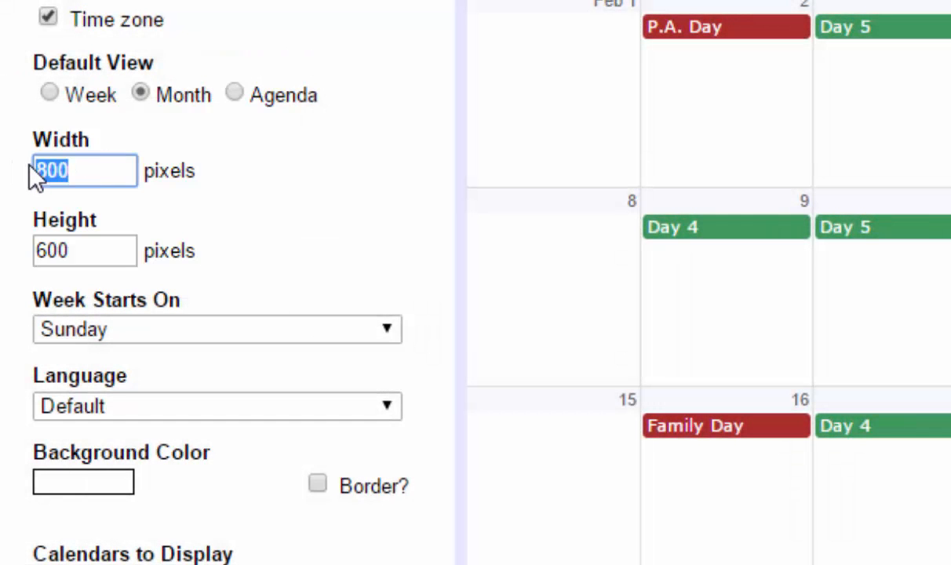
{"action": "type", "text": "600"}
{"action": "left_click", "coordinate": [89, 251]}
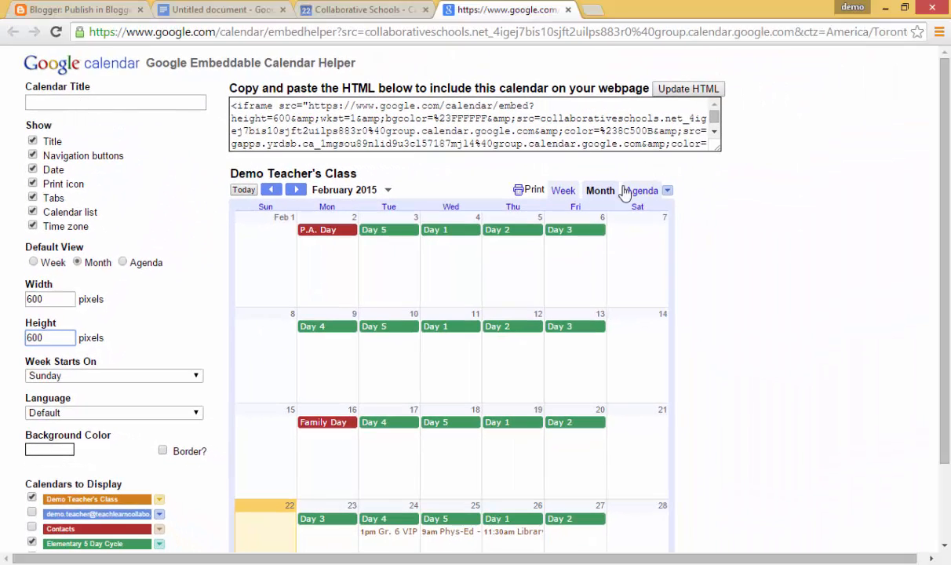
Step: Preview the embedded calendar in Week, Month and Agenda views, and page one month forward and back in Month view
{"action": "left_click", "coordinate": [563, 190]}
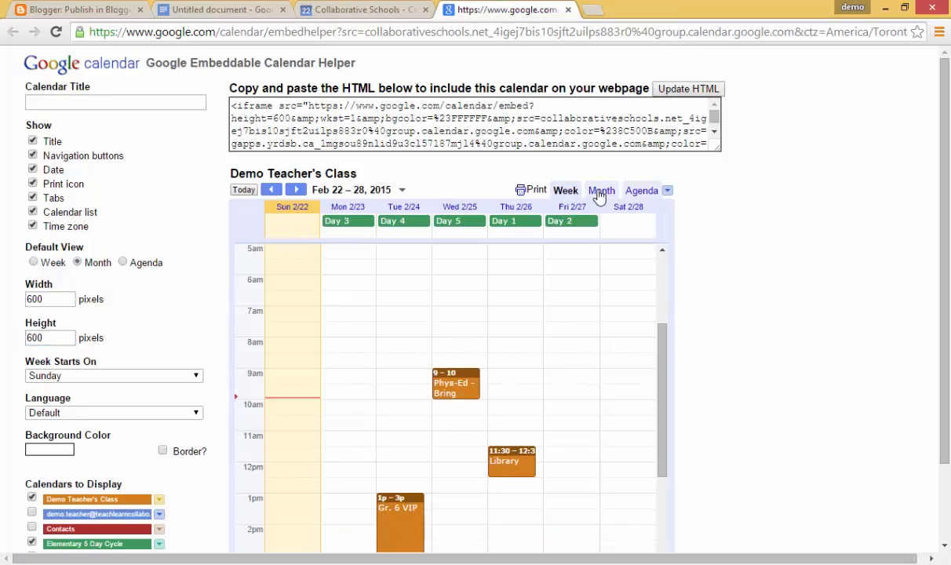
{"action": "left_click", "coordinate": [604, 190]}
{"action": "left_click", "coordinate": [637, 191]}
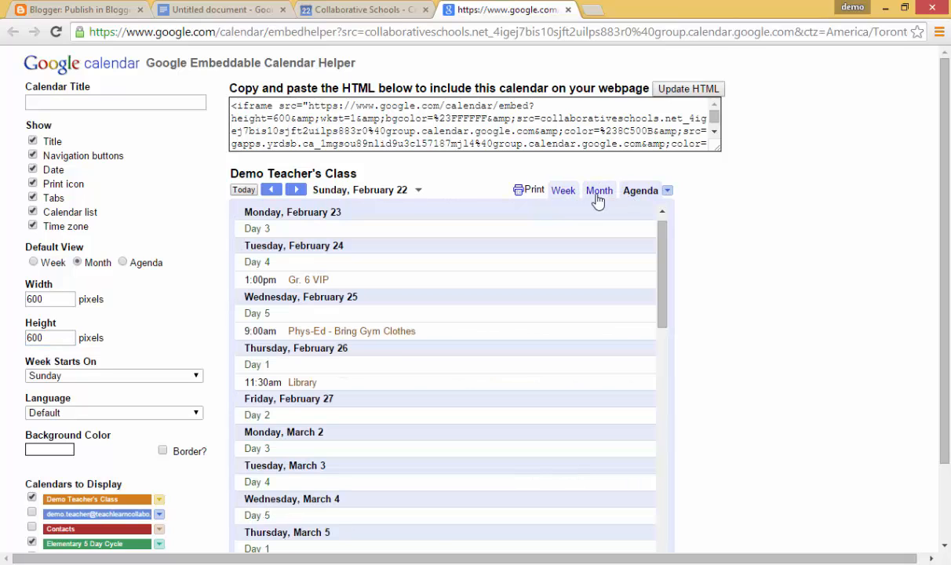
{"action": "left_click", "coordinate": [592, 196]}
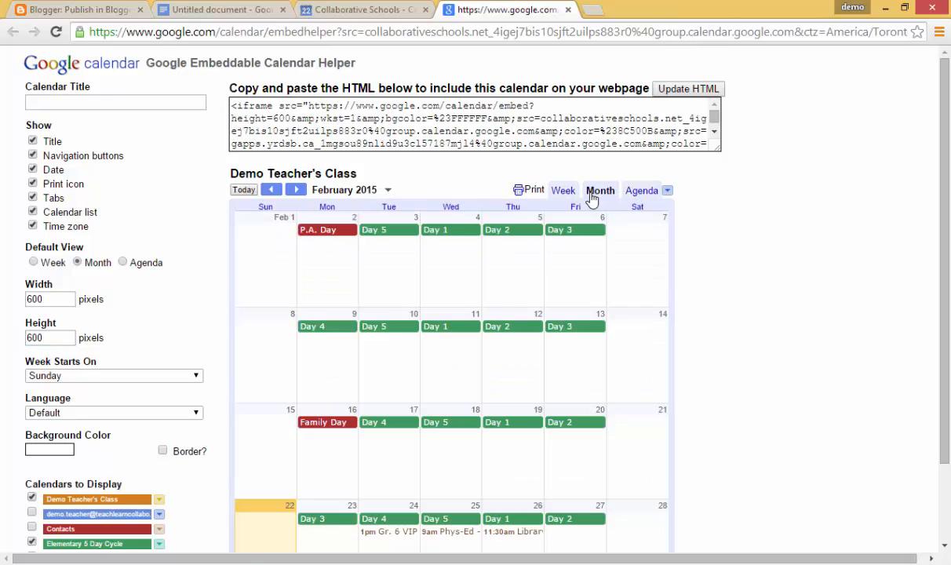
{"action": "left_click", "coordinate": [296, 190]}
{"action": "left_click", "coordinate": [271, 191]}
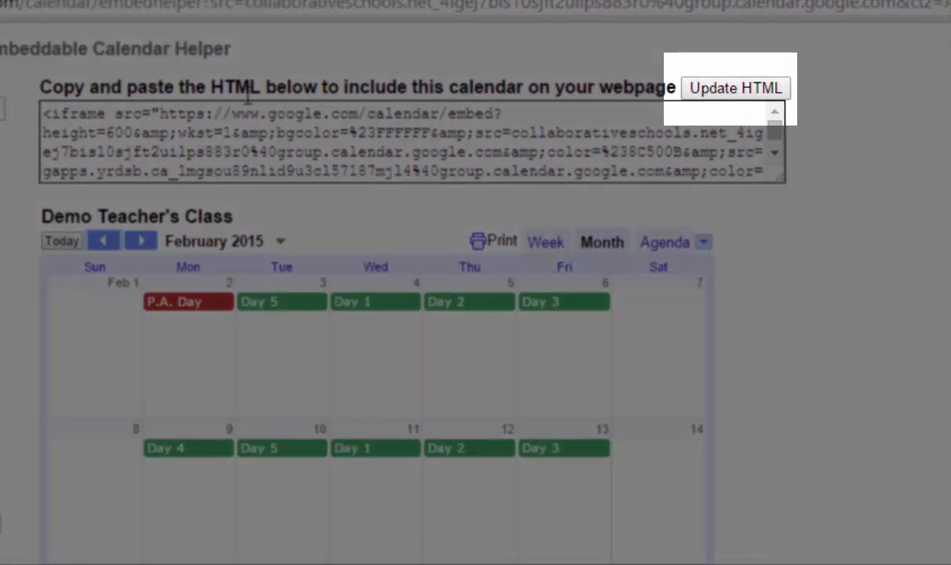
Step: Update the embed HTML code to match the customized calendar options
{"action": "left_click", "coordinate": [715, 91]}
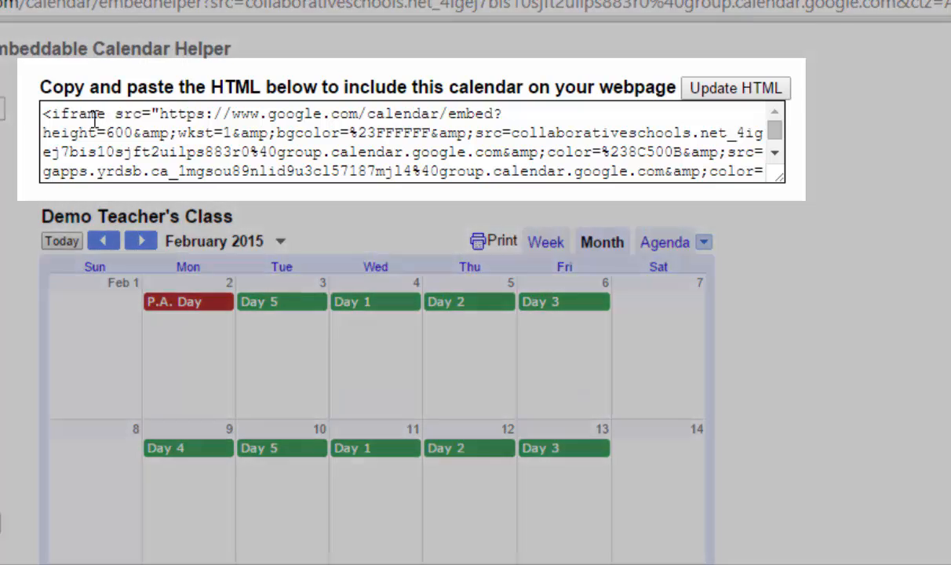
Step: Copy the entire updated HTML embed code of the customized calendar
{"action": "left_click", "coordinate": [94, 116]}
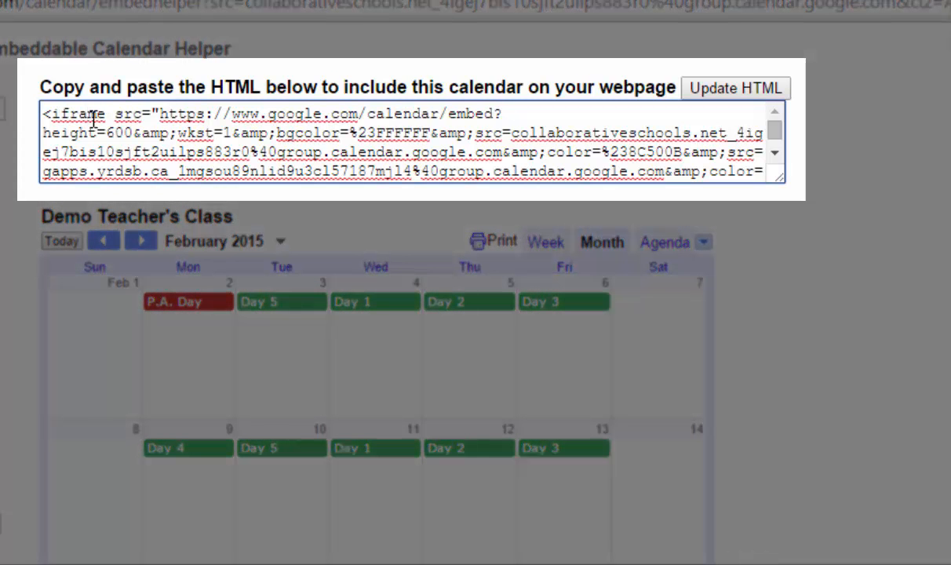
{"action": "key", "text": "ctrl+a"}
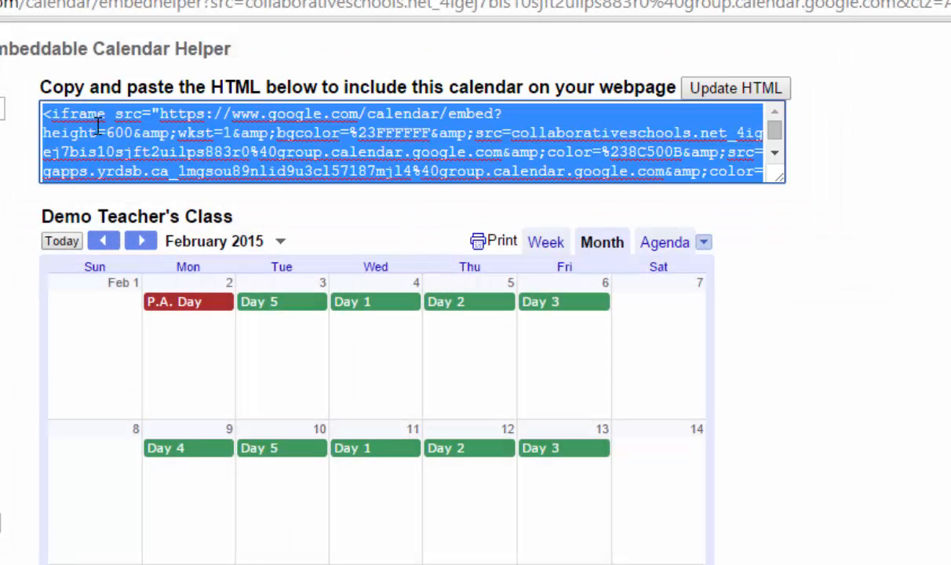
{"action": "right_click", "coordinate": [98, 125]}
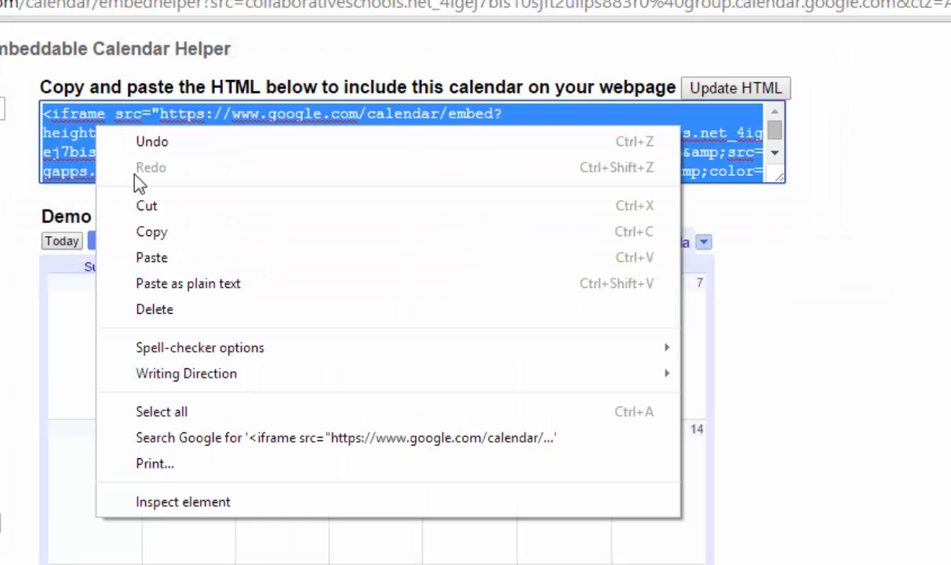
{"action": "left_click", "coordinate": [152, 234]}
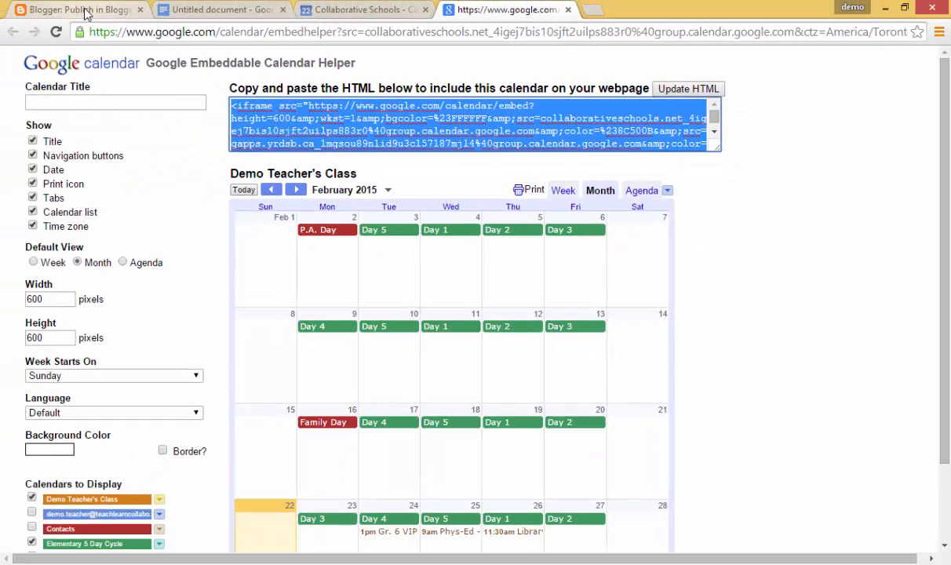
Step: Switch to the Blogger page editor and replace the "Paste Calendar Here" text in the page's HTML with the copied embed code
{"action": "left_click", "coordinate": [87, 14]}
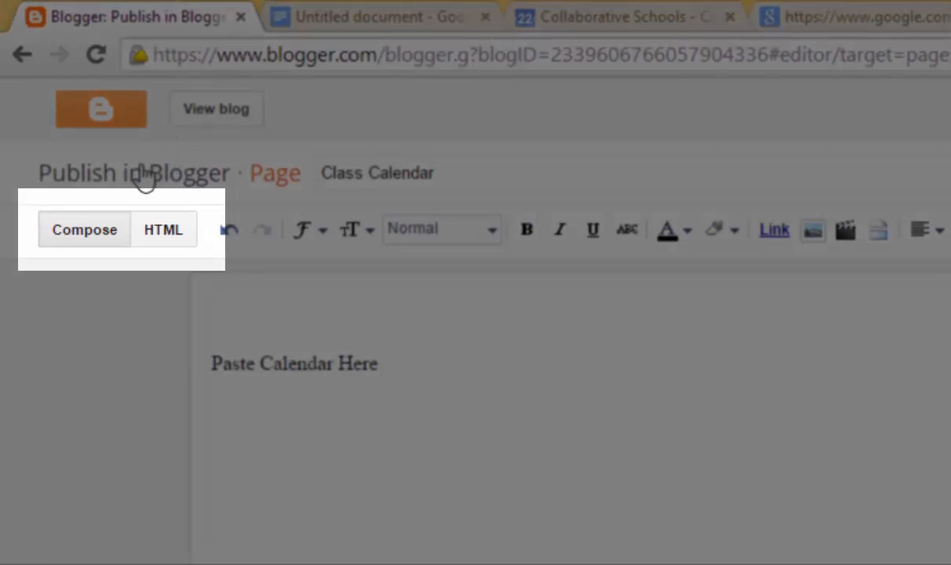
{"action": "left_click", "coordinate": [162, 230]}
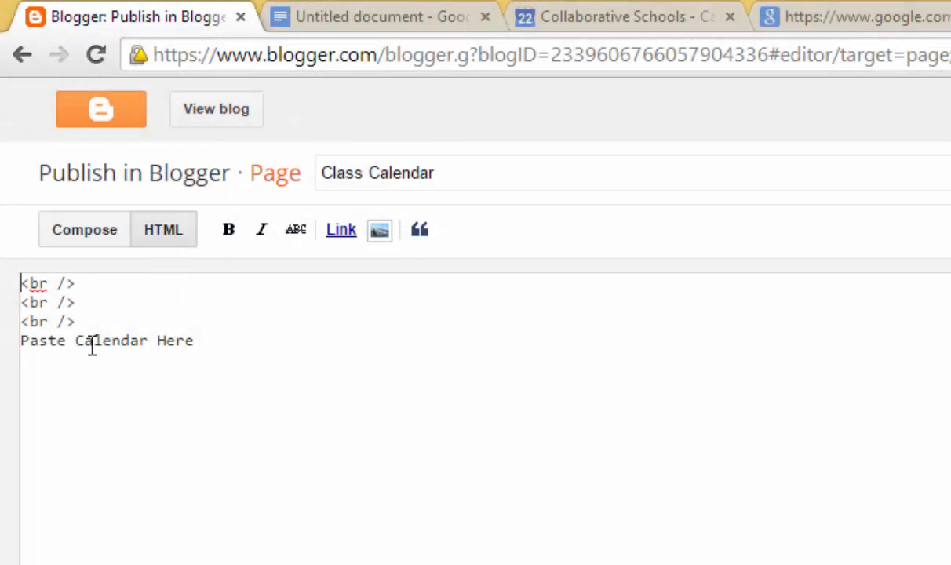
{"action": "left_click_drag", "start_coordinate": [196, 340], "coordinate": [17, 342]}
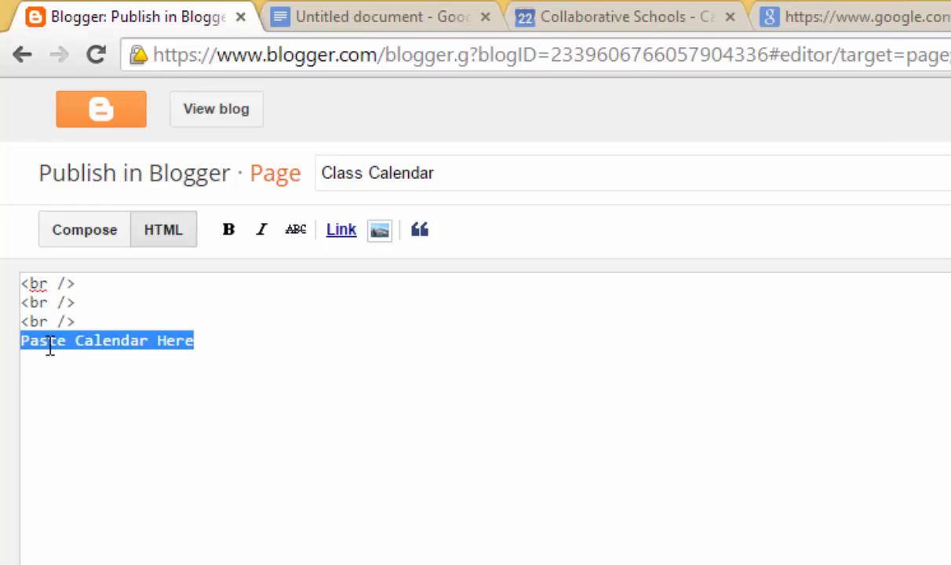
{"action": "right_click", "coordinate": [49, 345]}
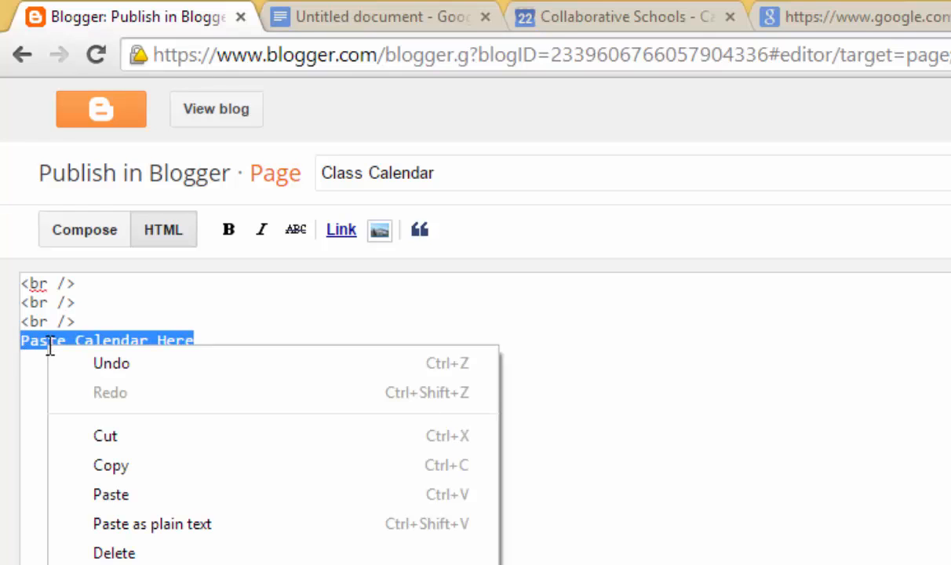
{"action": "left_click", "coordinate": [115, 494]}
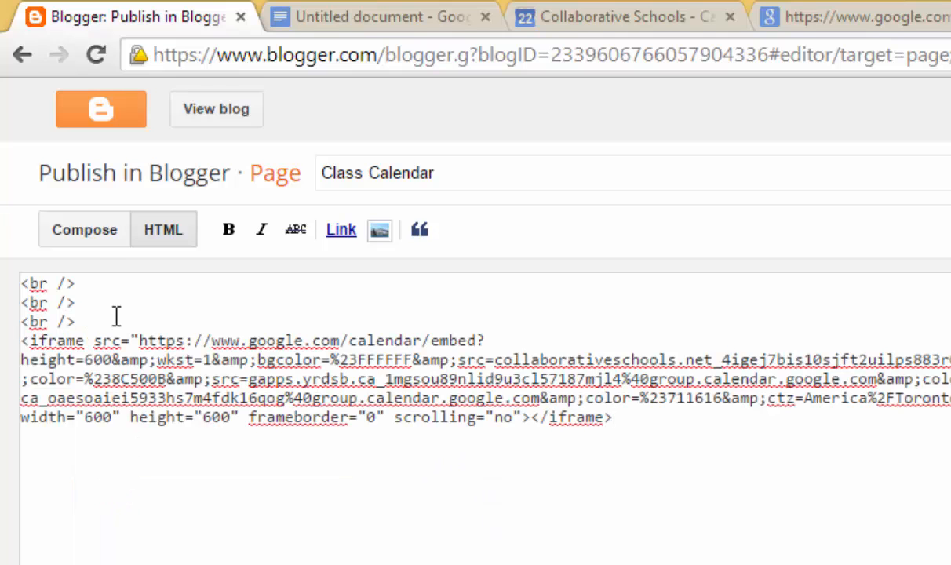
Step: Return the Class Calendar page to Compose view, publish it and view the blog
{"action": "left_click", "coordinate": [85, 231]}
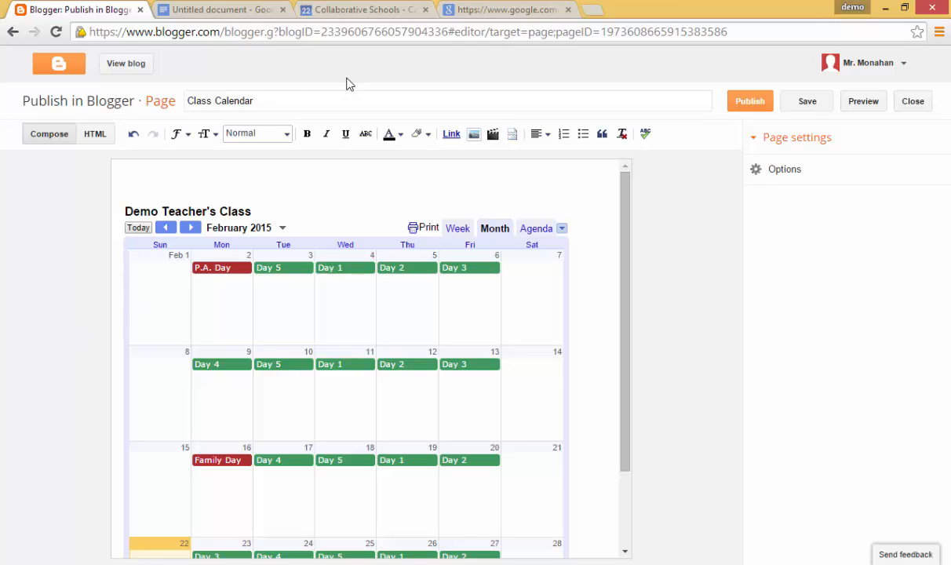
{"action": "left_click", "coordinate": [751, 102]}
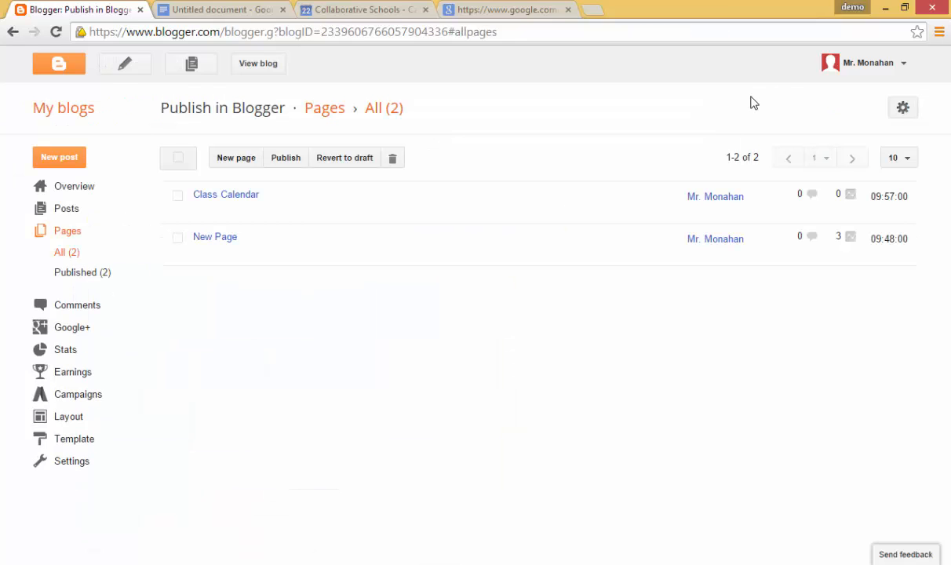
{"action": "left_click", "coordinate": [255, 66]}
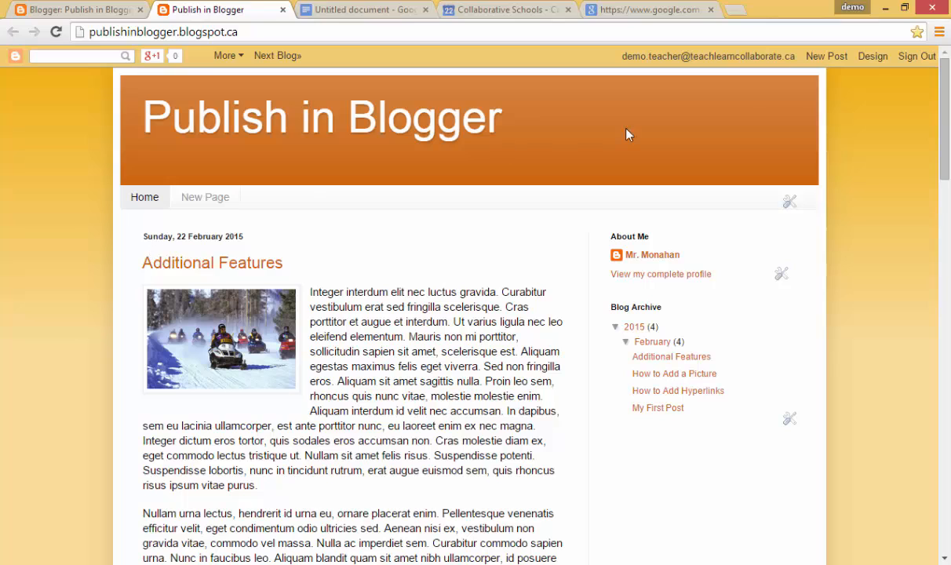
Step: In the blog's layout, edit the Pages gadget to include Class Calendar among the pages to show
{"action": "left_click", "coordinate": [872, 56]}
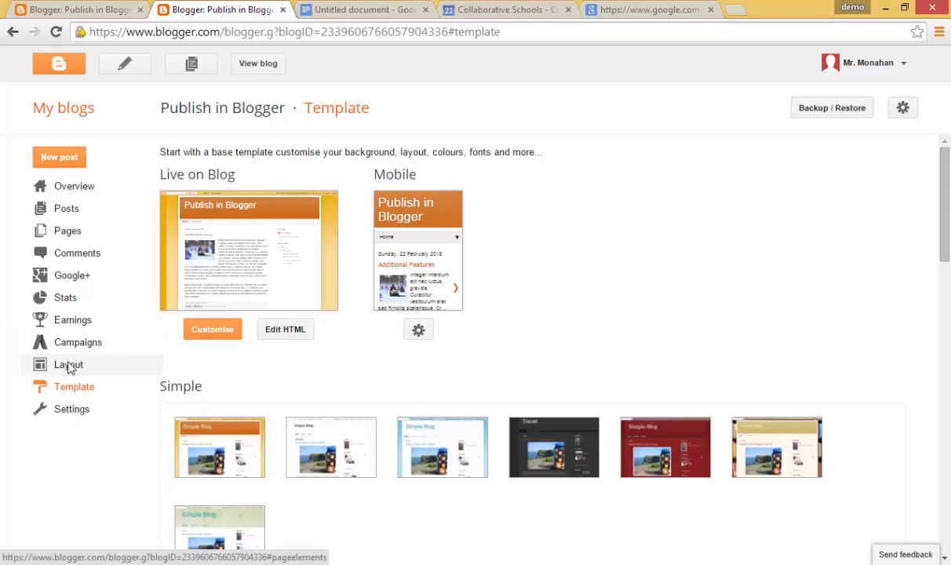
{"action": "left_click", "coordinate": [69, 367]}
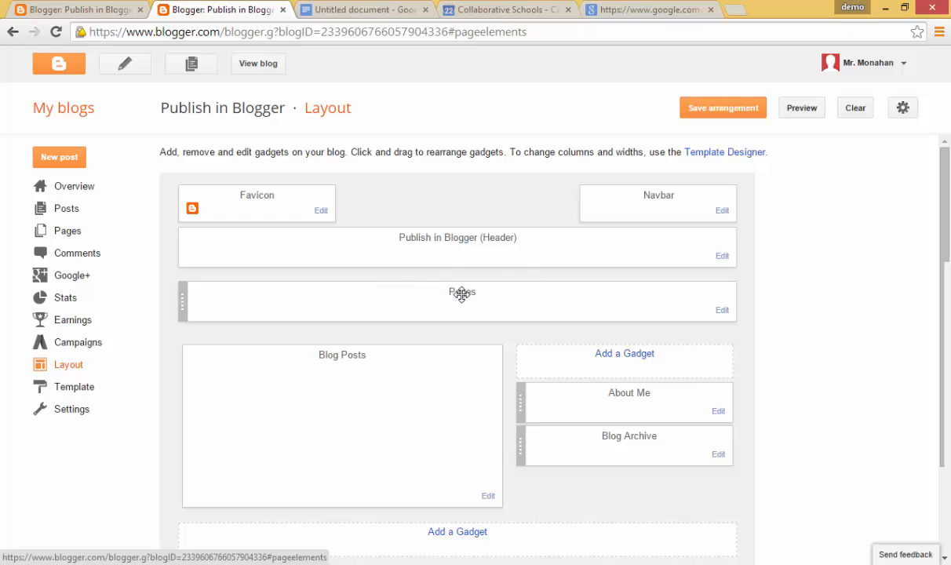
{"action": "left_click", "coordinate": [721, 314]}
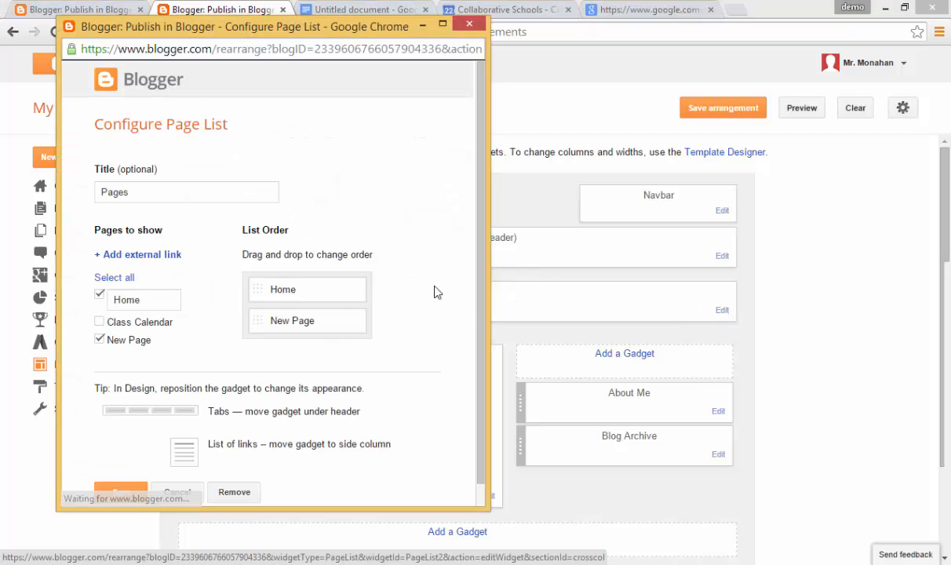
{"action": "left_click", "coordinate": [99, 322]}
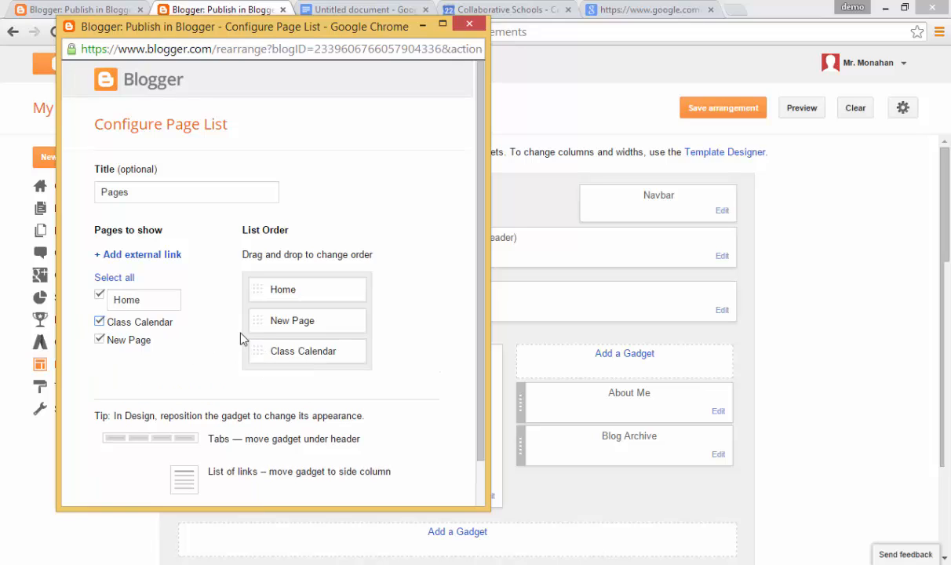
Step: Place Class Calendar between Home and New Page in the page list order, and save the gadget and the layout arrangement
{"action": "left_click_drag", "start_coordinate": [263, 349], "coordinate": [262, 311]}
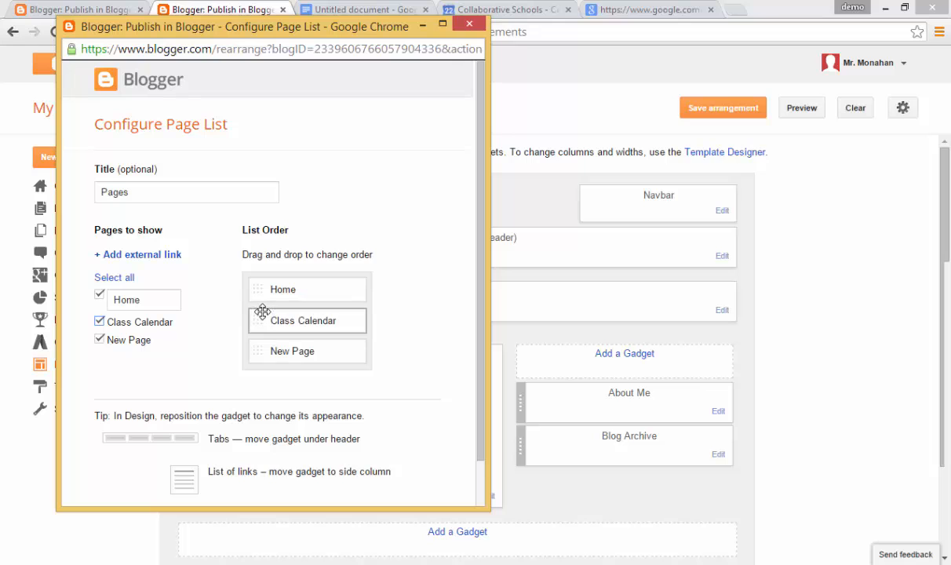
{"action": "scroll", "coordinate": [361, 345], "scroll_direction": "down", "scroll_amount": 1}
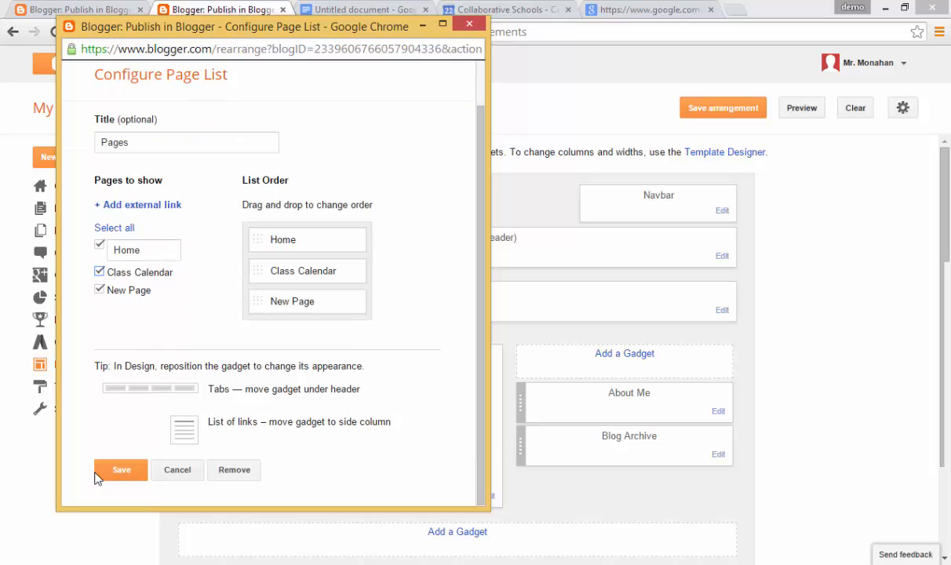
{"action": "left_click", "coordinate": [119, 470]}
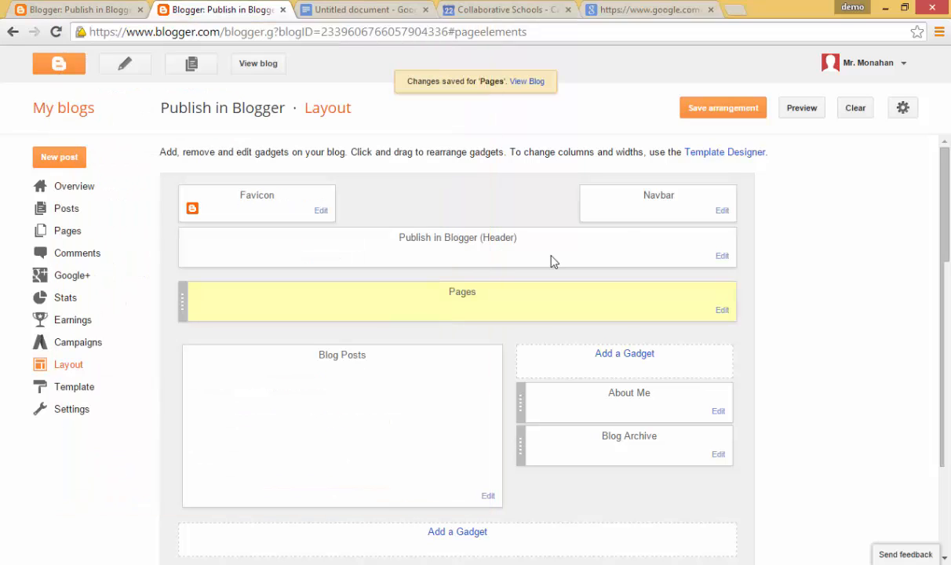
{"action": "left_click", "coordinate": [709, 114]}
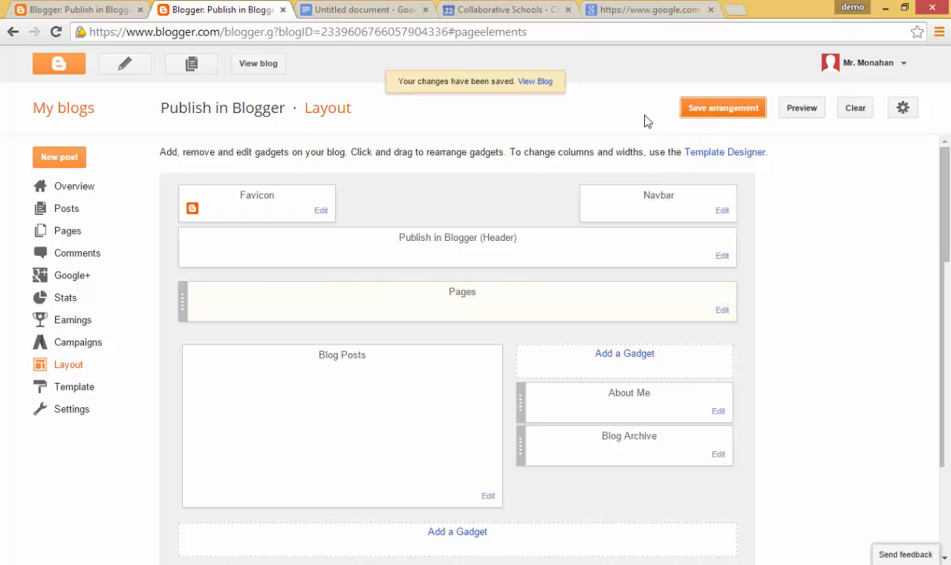
Step: View the blog's Class Calendar page and examine how the embedded calendar fits in the column beside the sidebar
{"action": "left_click", "coordinate": [274, 72]}
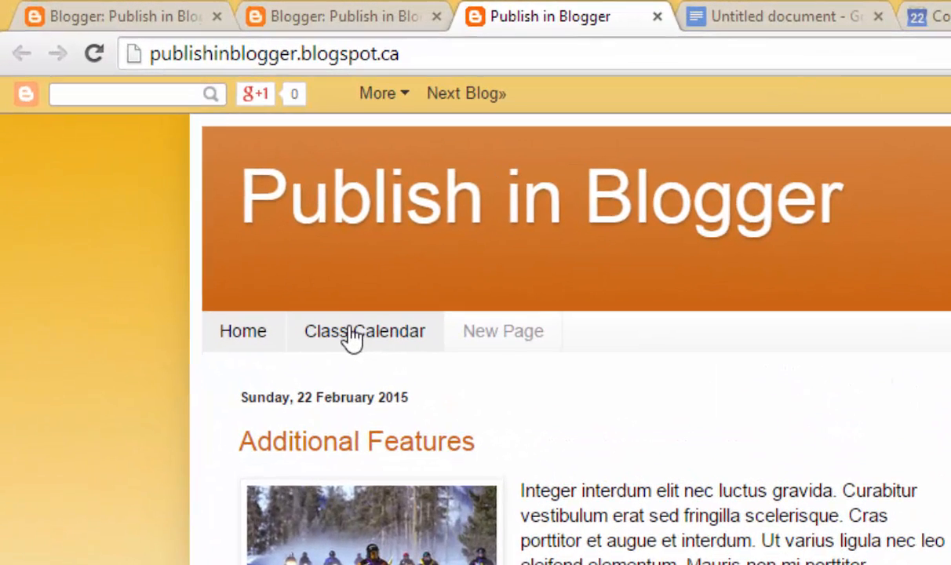
{"action": "left_click", "coordinate": [347, 334]}
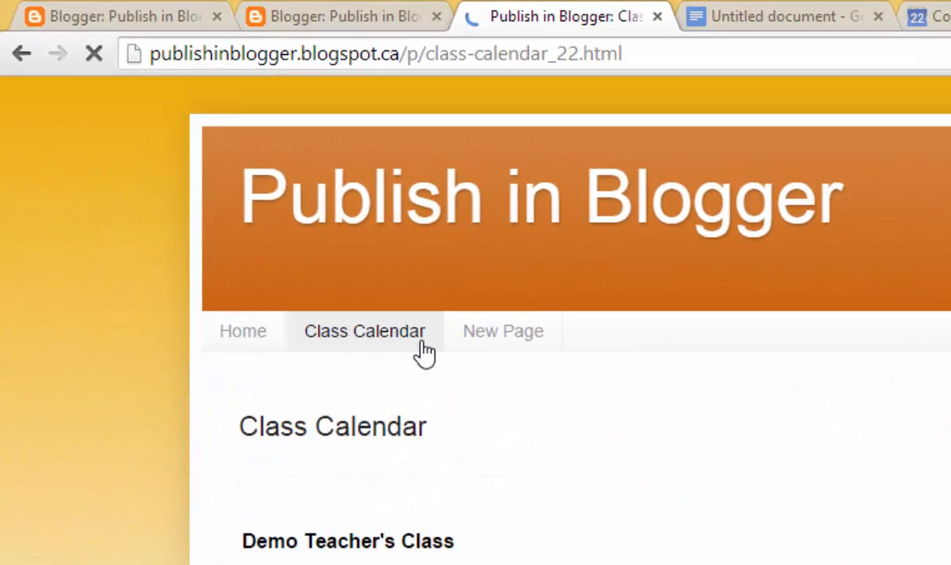
{"action": "scroll", "coordinate": [698, 444], "scroll_direction": "down", "scroll_amount": 10}
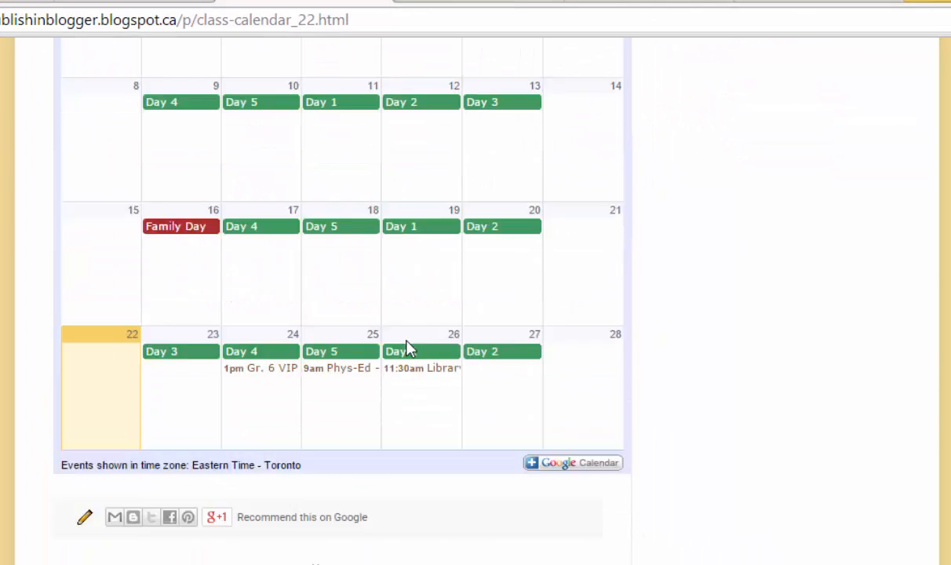
{"action": "scroll", "coordinate": [406, 348], "scroll_direction": "up", "scroll_amount": 10}
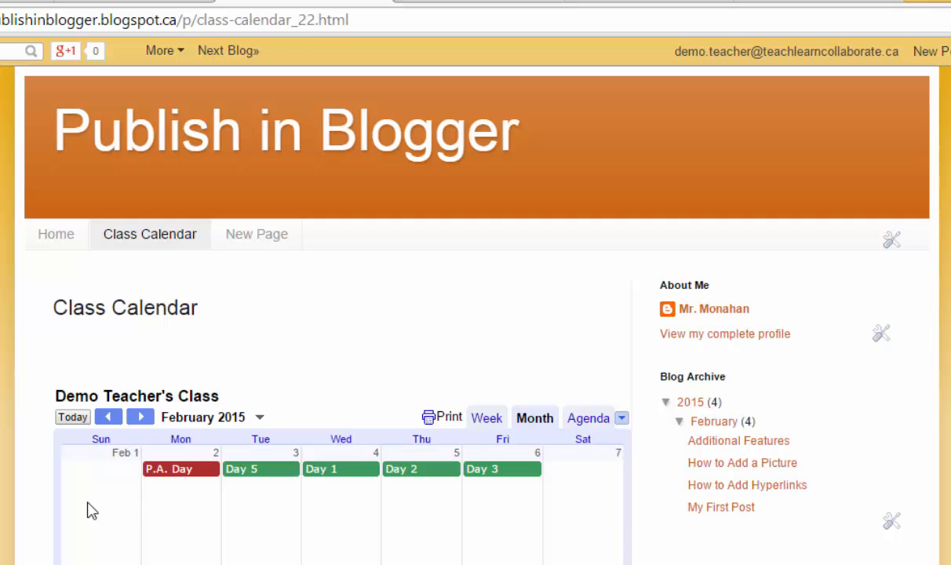
{"action": "scroll", "coordinate": [597, 353], "scroll_direction": "down", "scroll_amount": 1}
{"action": "scroll", "coordinate": [594, 357], "scroll_direction": "down", "scroll_amount": 4}
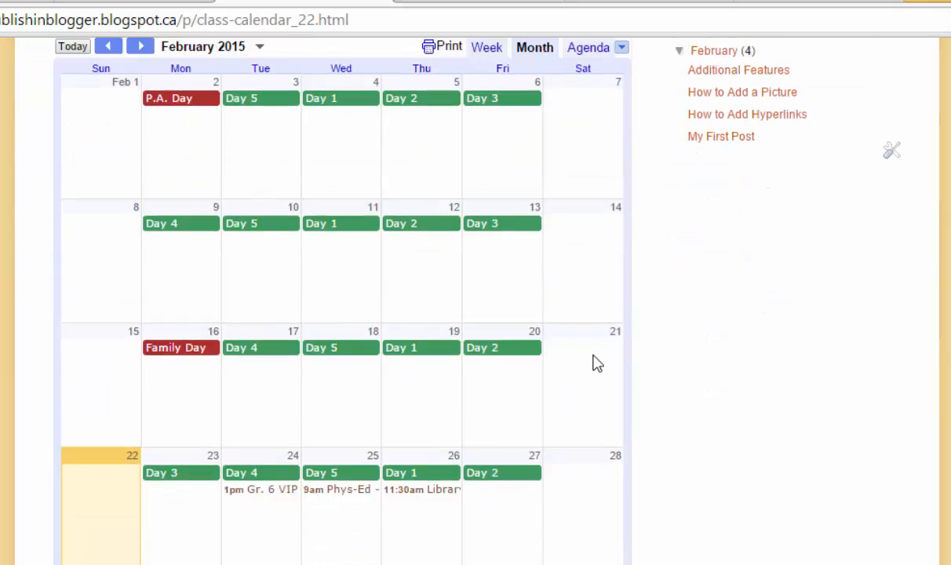
{"action": "scroll", "coordinate": [592, 360], "scroll_direction": "up", "scroll_amount": 5}
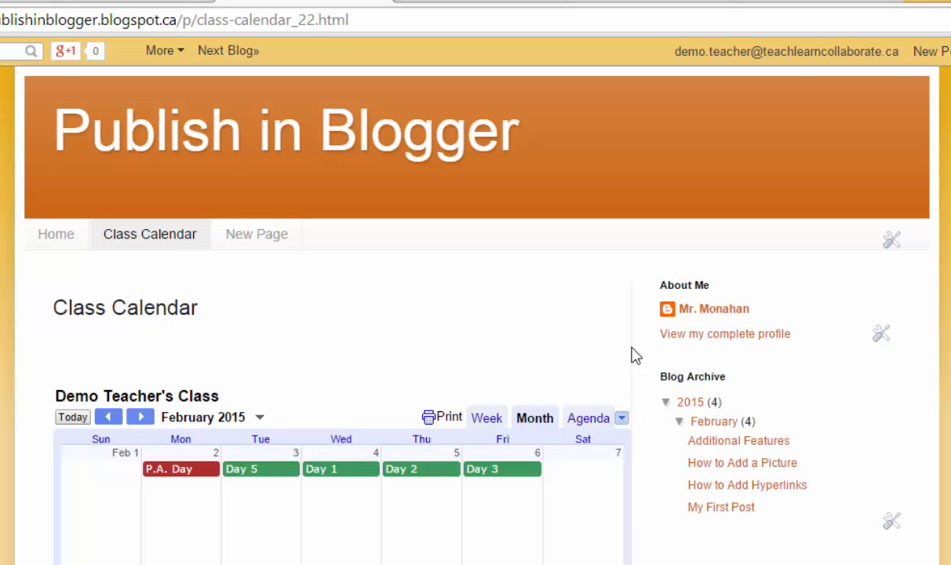
{"action": "scroll", "coordinate": [461, 335], "scroll_direction": "down", "scroll_amount": 5}
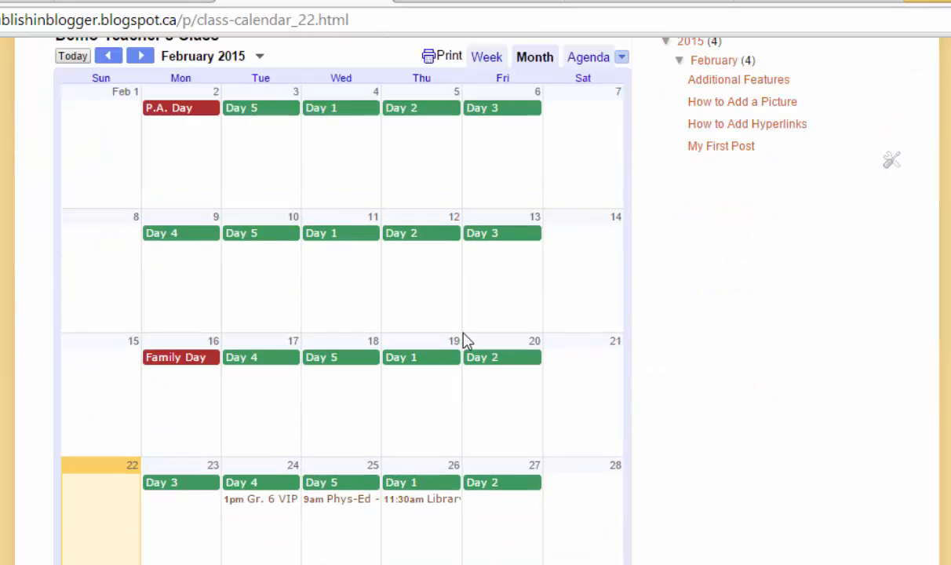
{"action": "scroll", "coordinate": [463, 342], "scroll_direction": "down", "scroll_amount": 3}
{"action": "scroll", "coordinate": [463, 340], "scroll_direction": "up", "scroll_amount": 8}
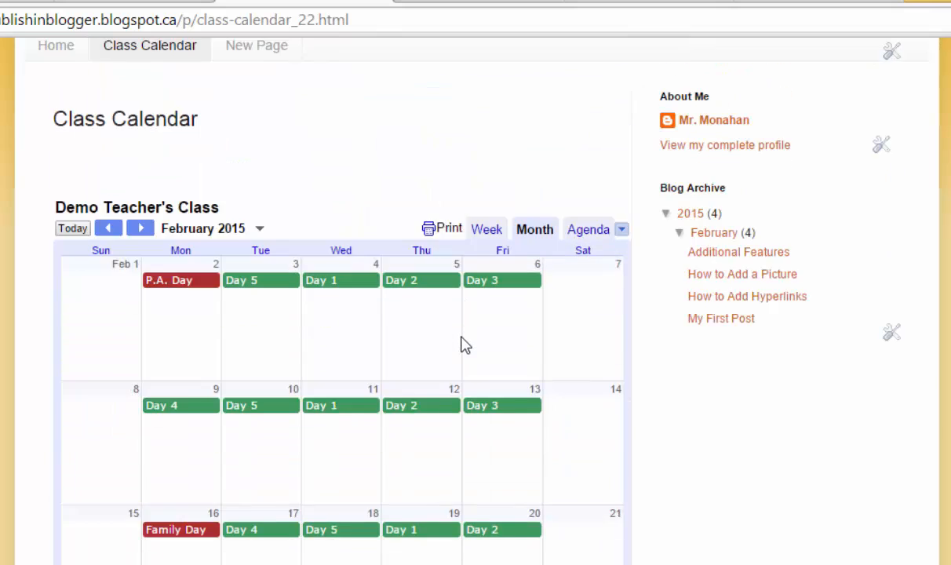
{"action": "scroll", "coordinate": [460, 335], "scroll_direction": "down", "scroll_amount": 7}
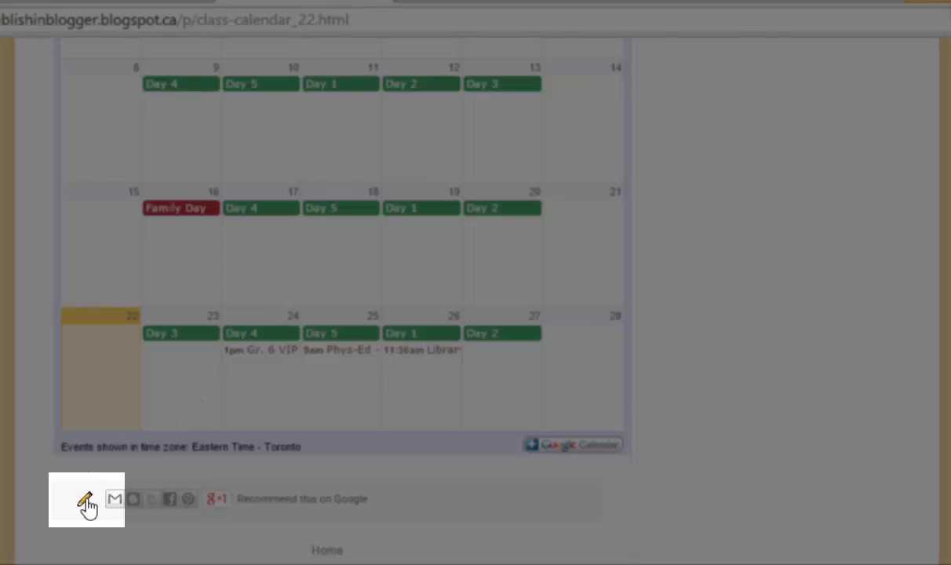
Step: Edit the Class Calendar page's HTML to set the embedded calendar's width to 500, and view the updated blog
{"action": "left_click", "coordinate": [87, 503]}
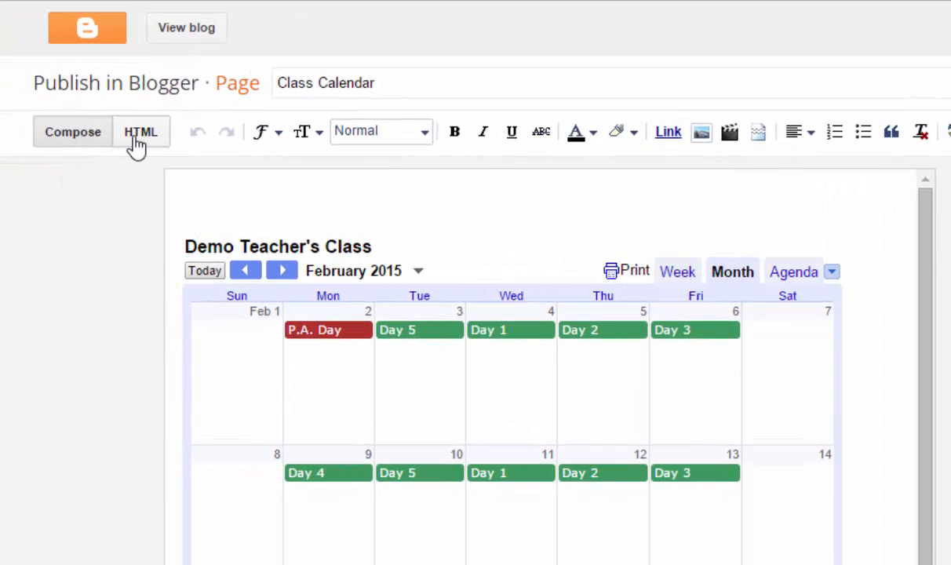
{"action": "left_click", "coordinate": [135, 140]}
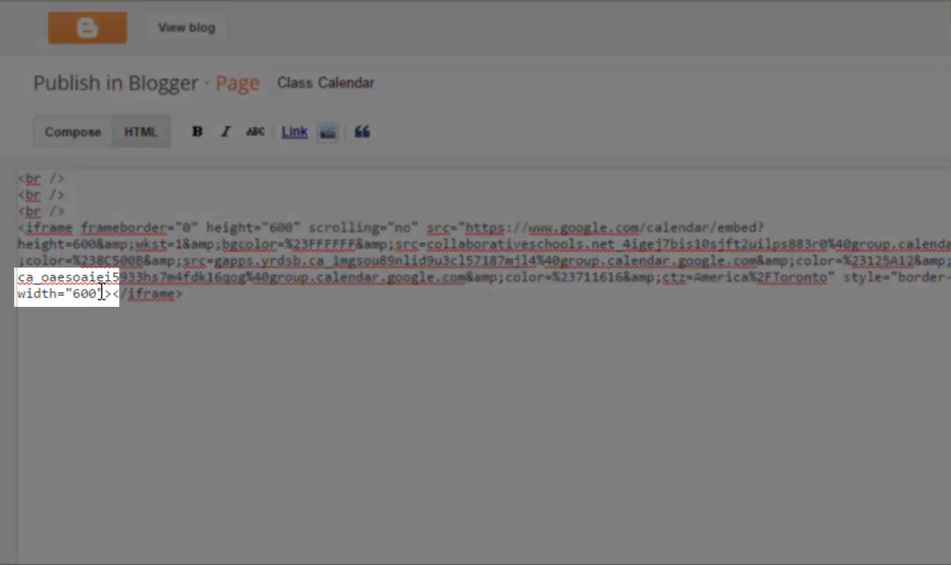
{"action": "left_click_drag", "start_coordinate": [96, 294], "coordinate": [17, 276]}
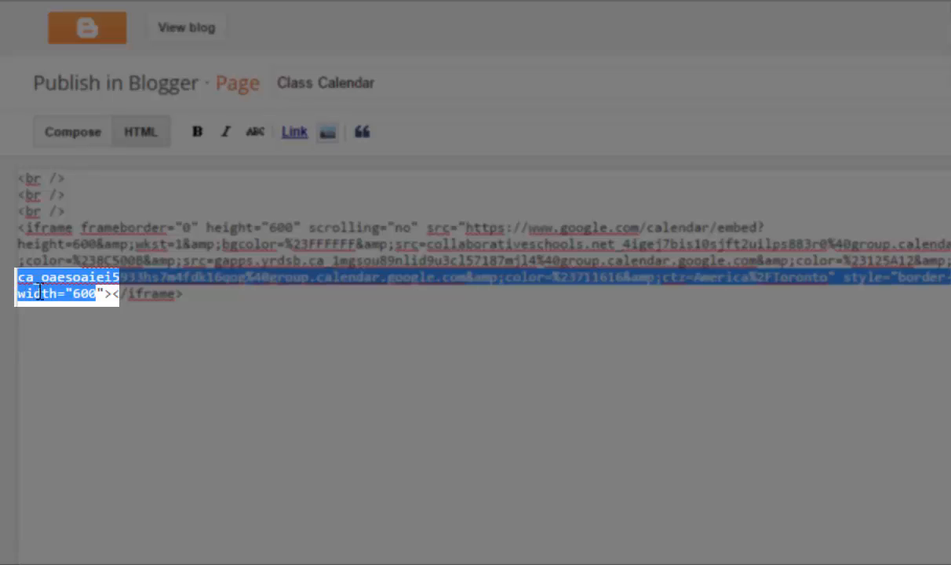
{"action": "left_click", "coordinate": [45, 293]}
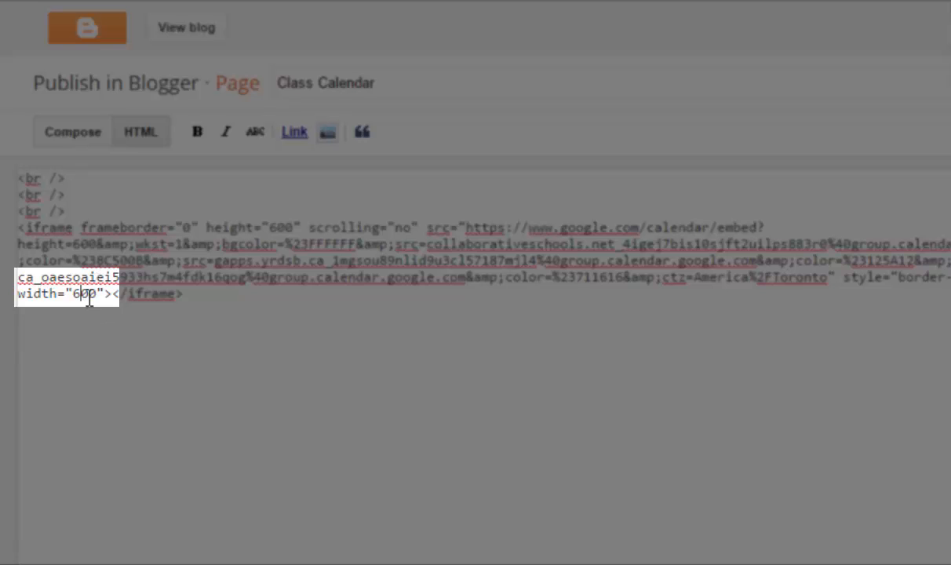
{"action": "key", "text": "BackSpace"}
{"action": "type", "text": "5"}
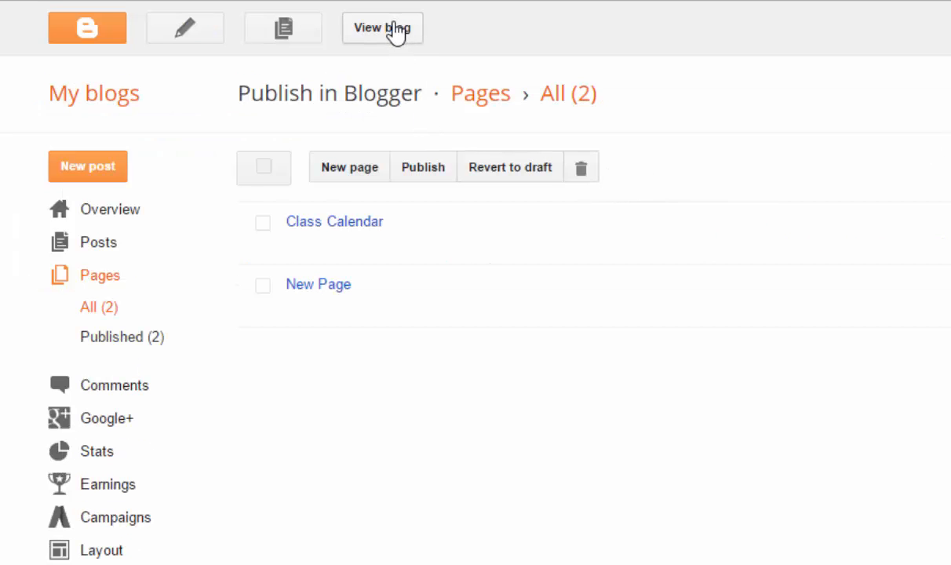
{"action": "left_click", "coordinate": [396, 31]}
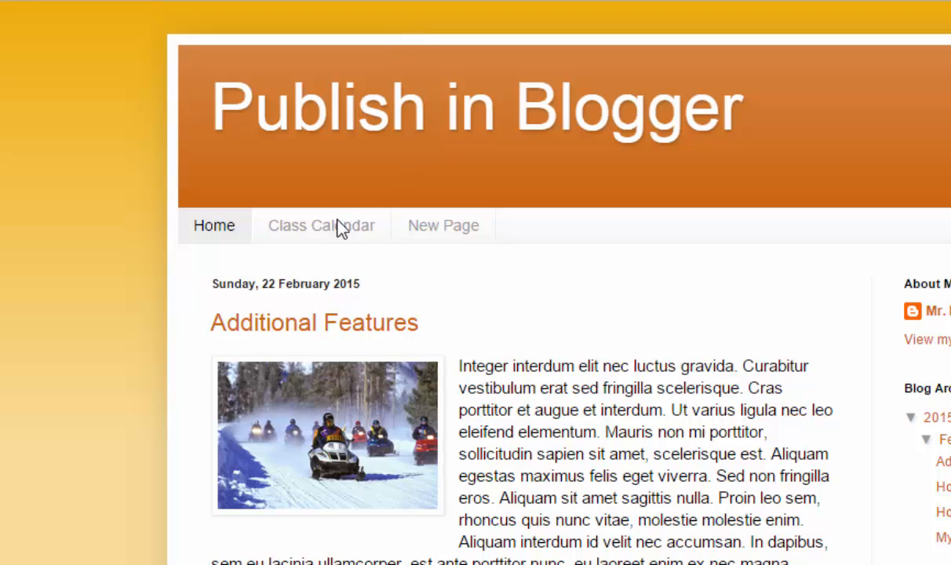
Step: Open the blog's Class Calendar page and check the embedded calendar's width against the column
{"action": "left_click", "coordinate": [323, 229]}
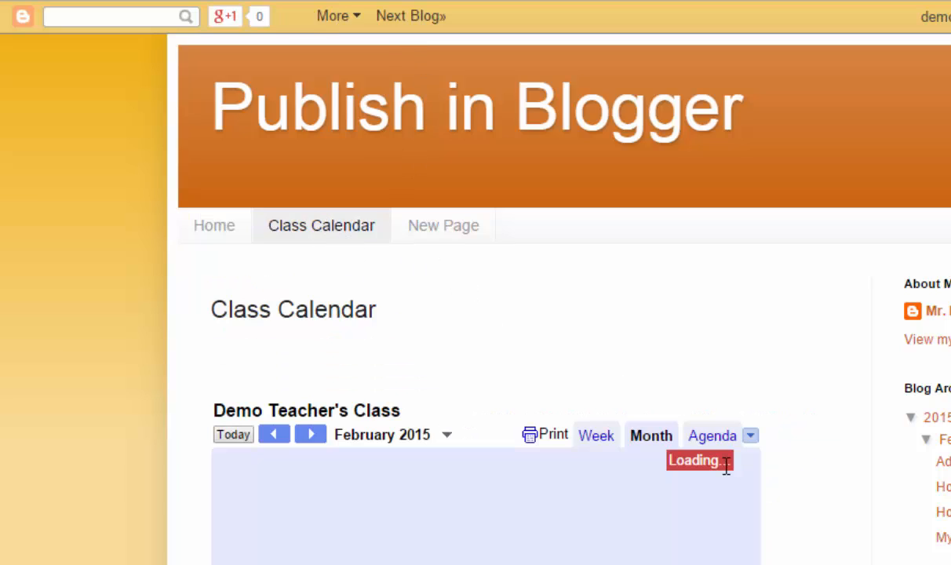
{"action": "scroll", "coordinate": [706, 486], "scroll_direction": "down", "scroll_amount": 2}
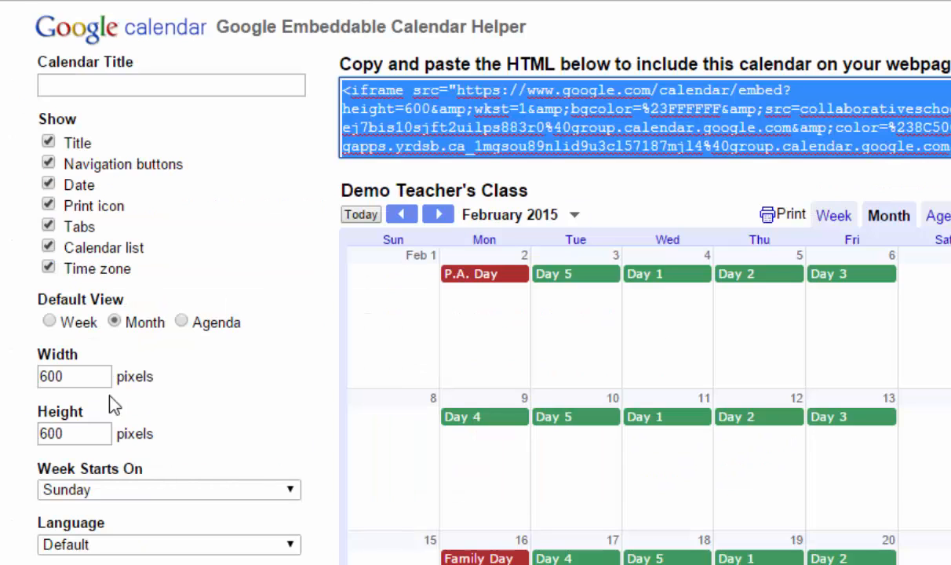
Step: In the Google Embeddable Calendar Helper, set the calendar width to 575 pixels, regenerate the embed HTML and copy it
{"action": "left_click", "coordinate": [83, 374]}
{"action": "double_click", "coordinate": [85, 376]}
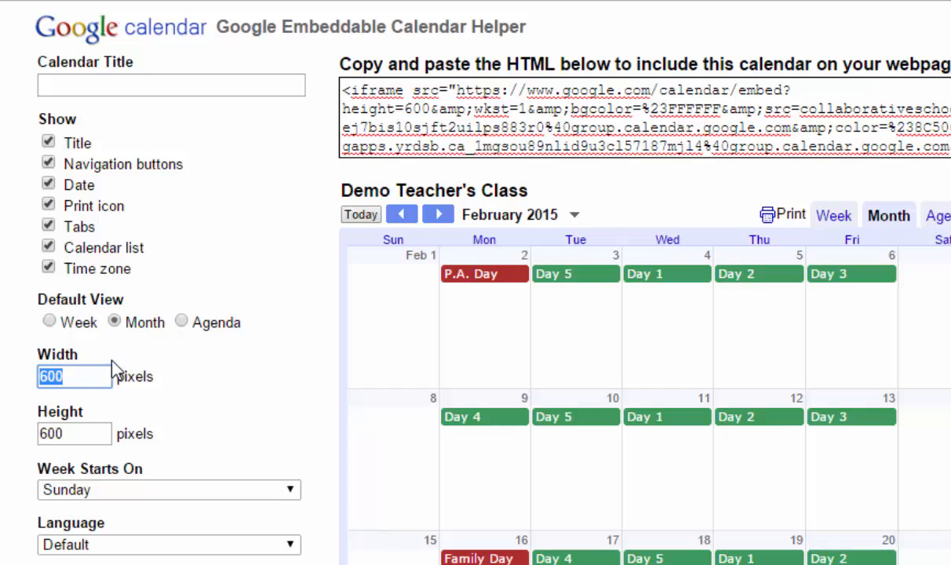
{"action": "type", "text": "575"}
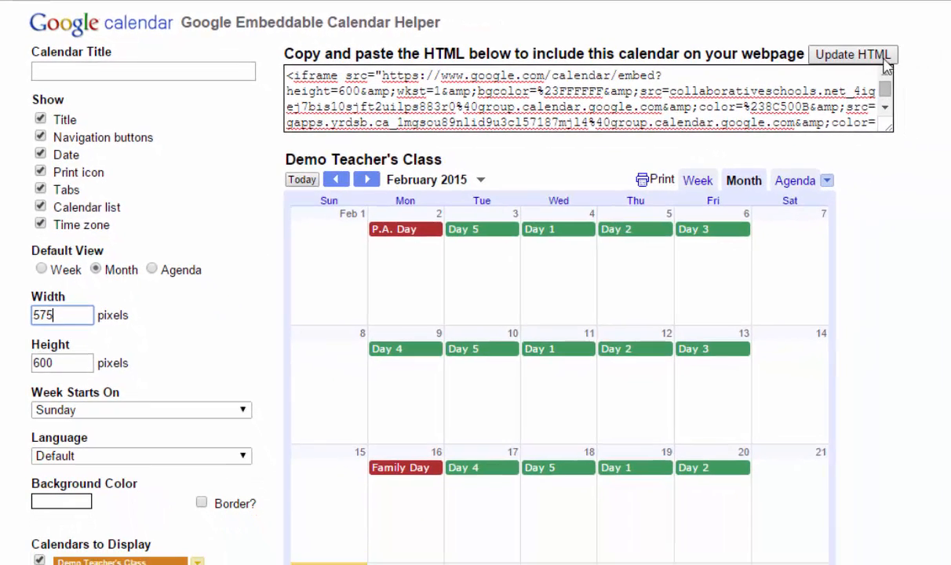
{"action": "left_click", "coordinate": [880, 55]}
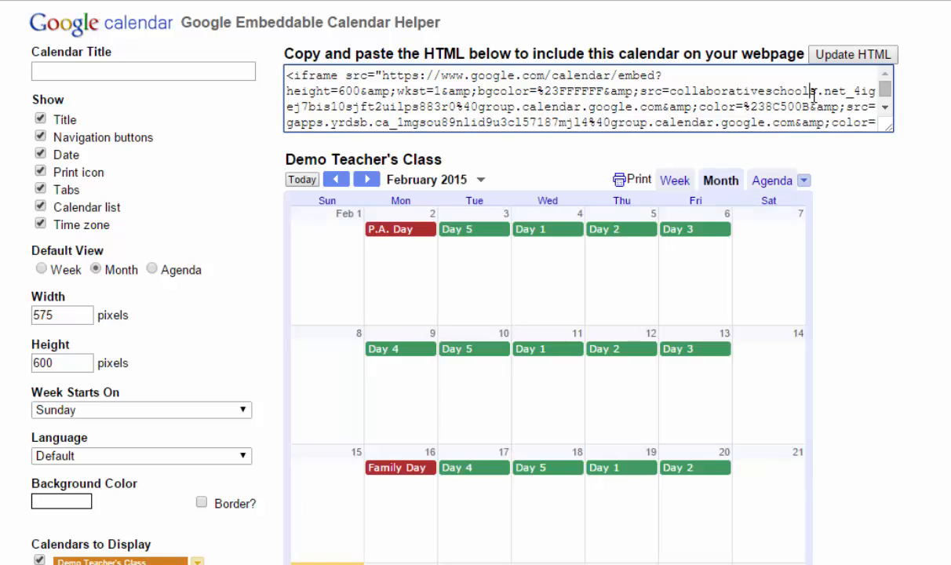
{"action": "left_click", "coordinate": [812, 91]}
{"action": "key", "text": "ctrl+c"}
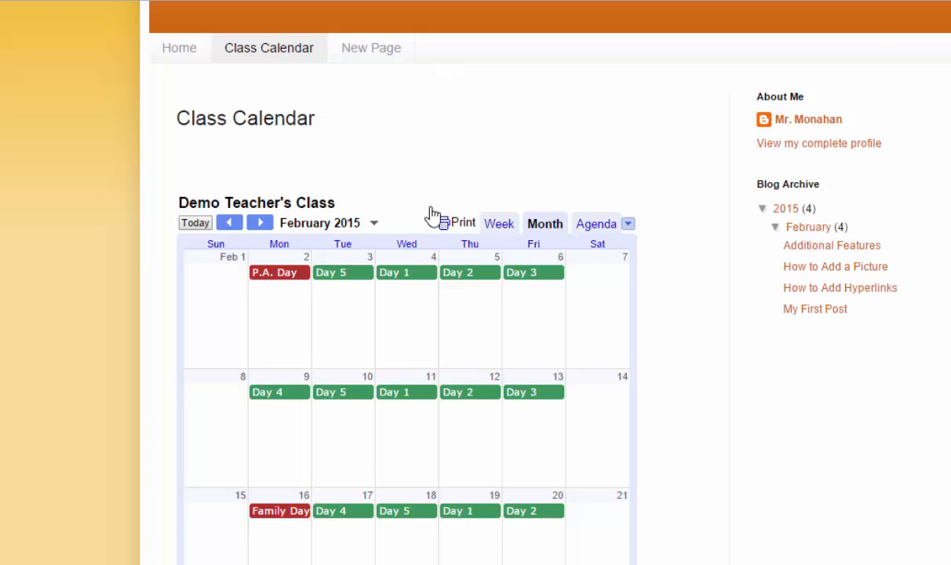
Step: Edit the blog's Class Calendar page, replace its old iframe code in the HTML with the copied embed code, and update the page
{"action": "scroll", "coordinate": [353, 259], "scroll_direction": "down", "scroll_amount": 5}
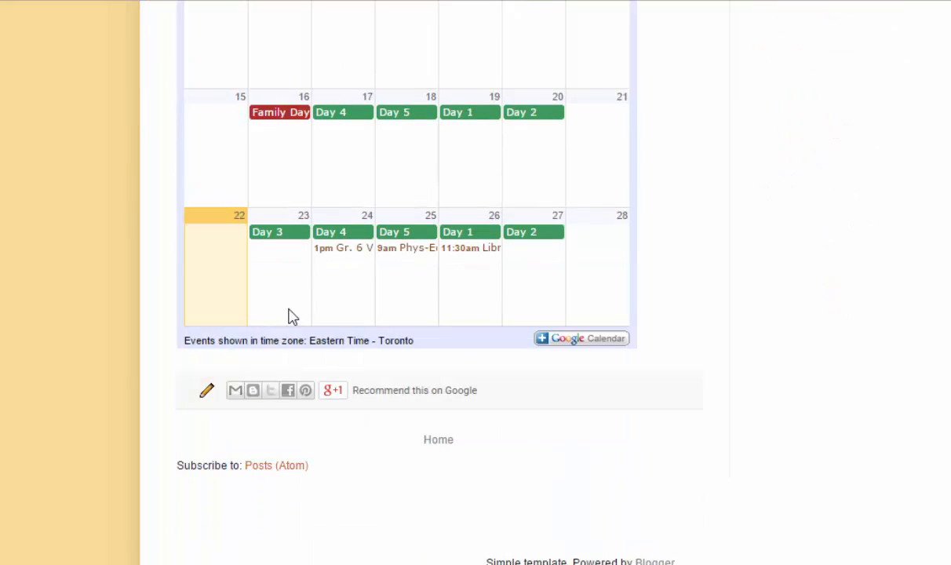
{"action": "left_click", "coordinate": [207, 391]}
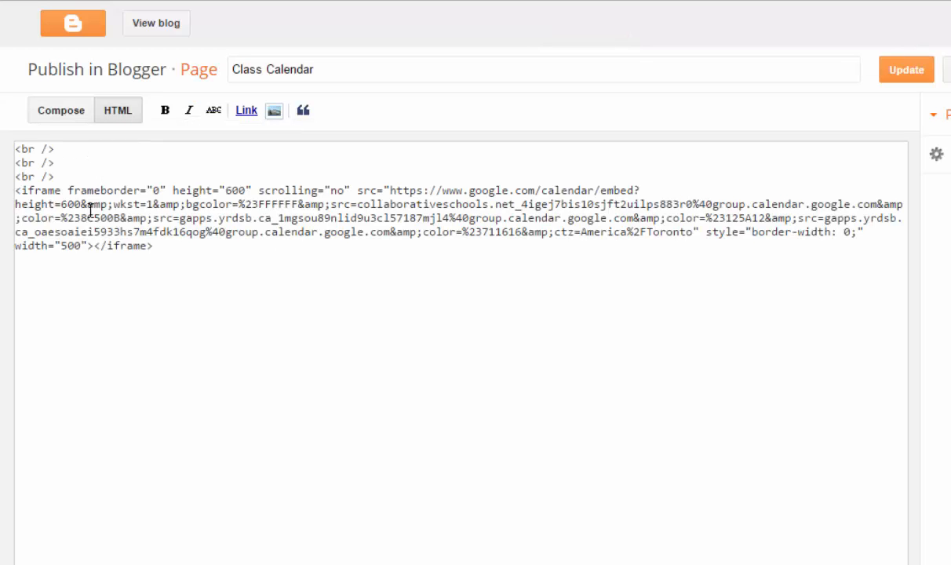
{"action": "left_click", "coordinate": [64, 112]}
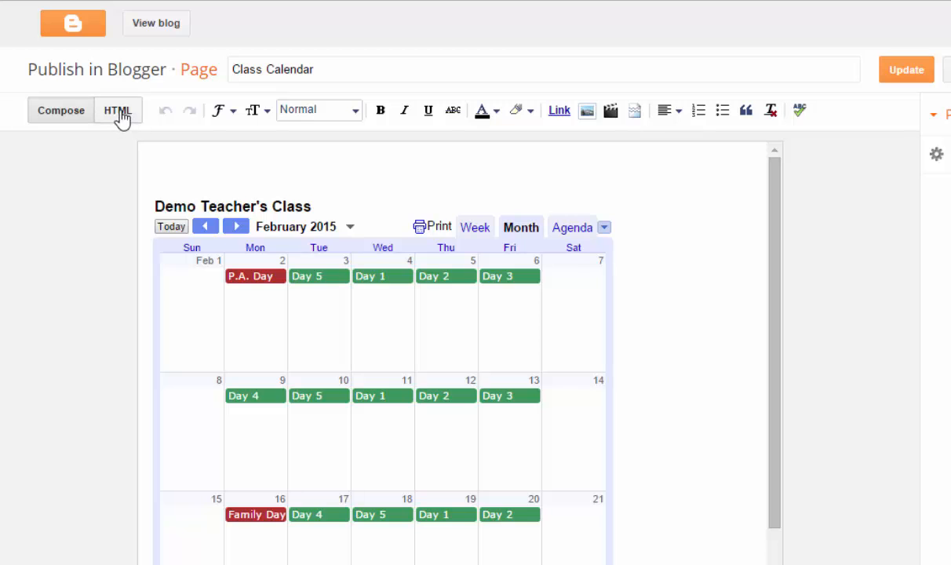
{"action": "left_click", "coordinate": [119, 111]}
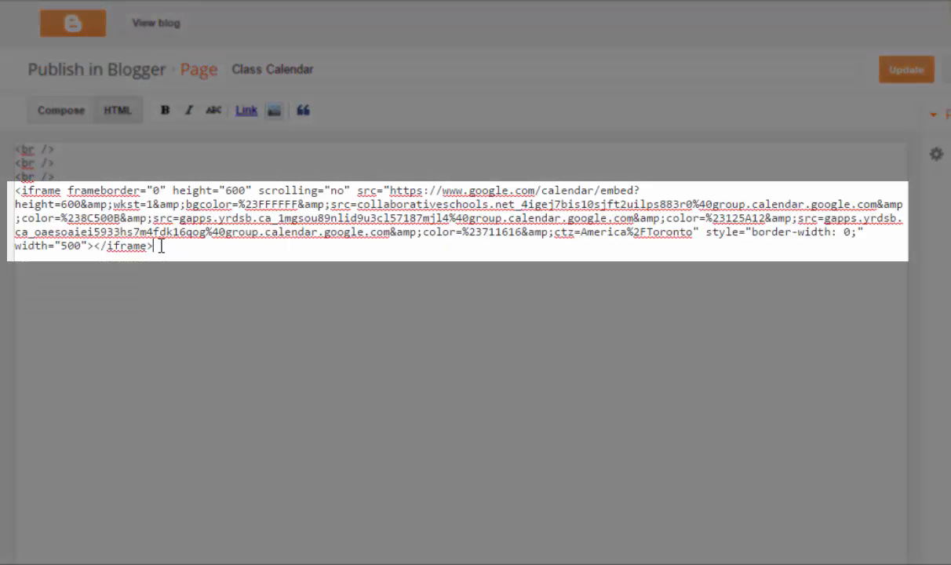
{"action": "left_click_drag", "start_coordinate": [107, 234], "coordinate": [6, 193]}
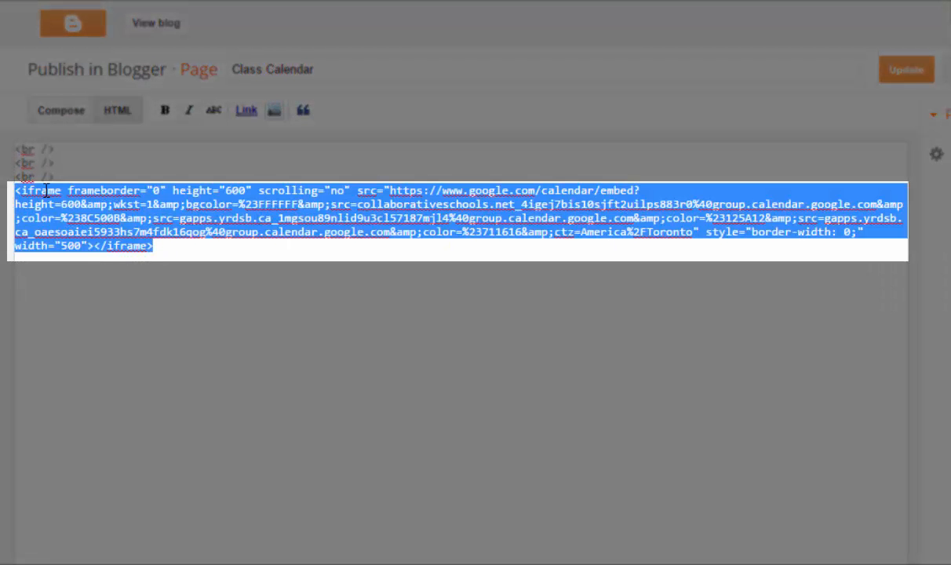
{"action": "key", "text": "Delete"}
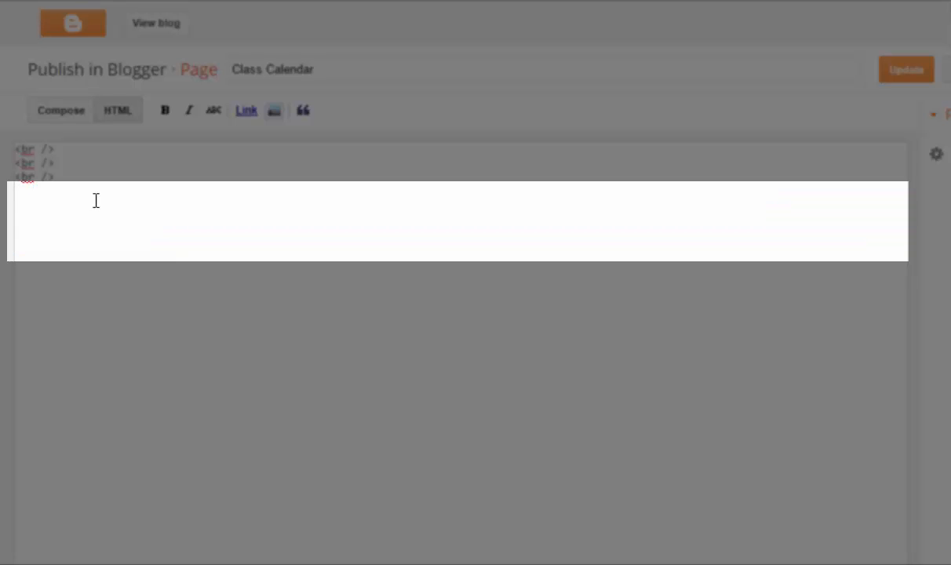
{"action": "key", "text": "ctrl+v"}
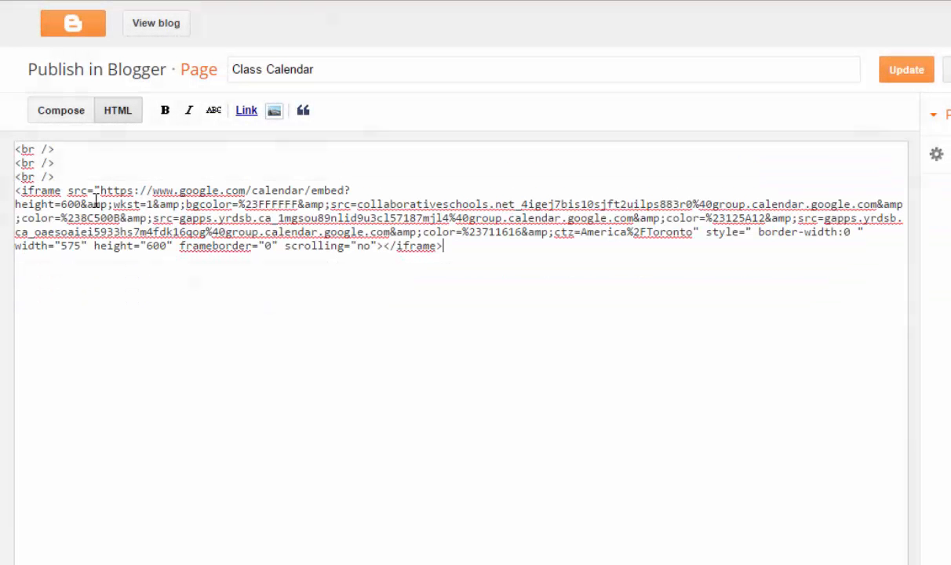
{"action": "left_click", "coordinate": [922, 77]}
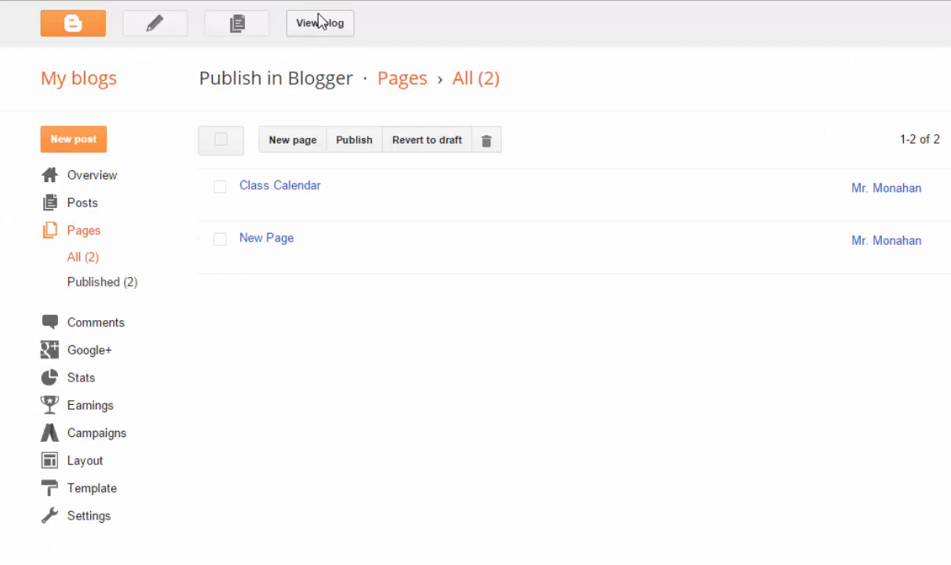
Step: View the blog's Class Calendar page and examine how the resized calendar fits beside the sidebar
{"action": "left_click", "coordinate": [324, 26]}
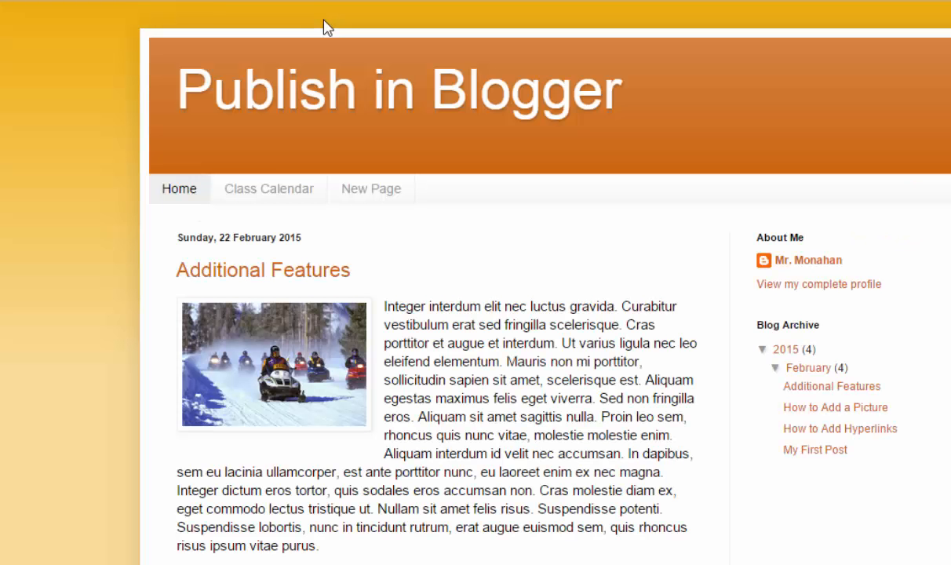
{"action": "left_click", "coordinate": [274, 188]}
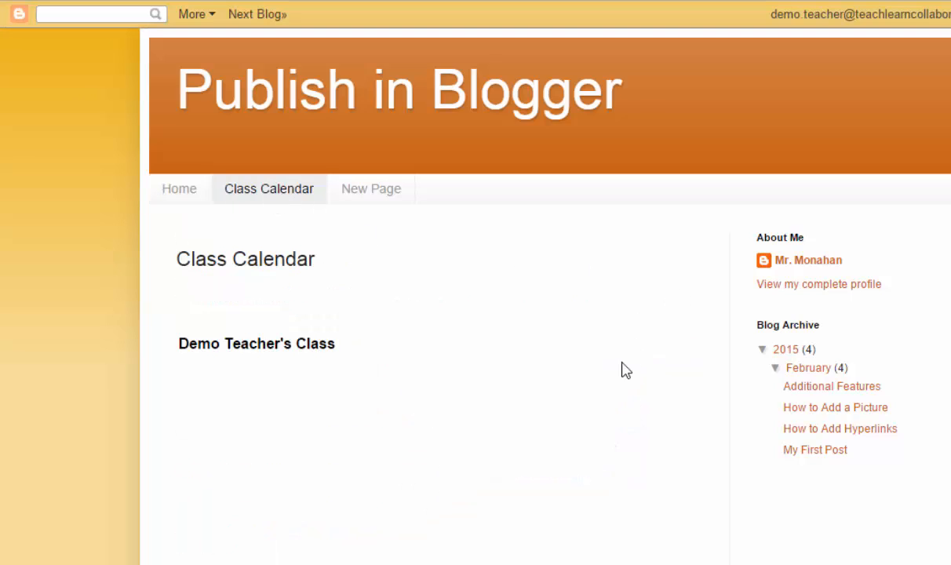
{"action": "scroll", "coordinate": [421, 333], "scroll_direction": "down", "scroll_amount": 4}
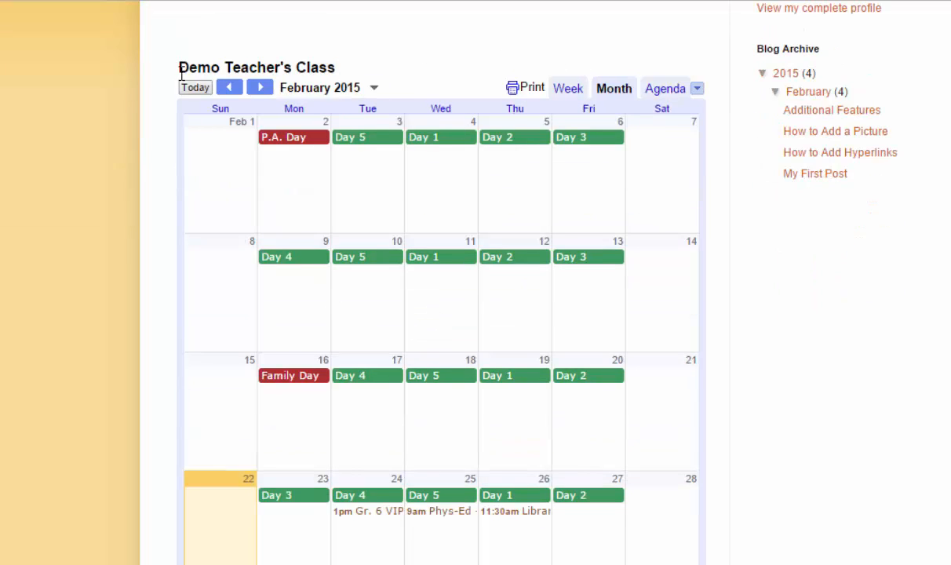
Step: Browse the embedded calendar's events in the Week view and in the Agenda view
{"action": "left_click", "coordinate": [569, 89]}
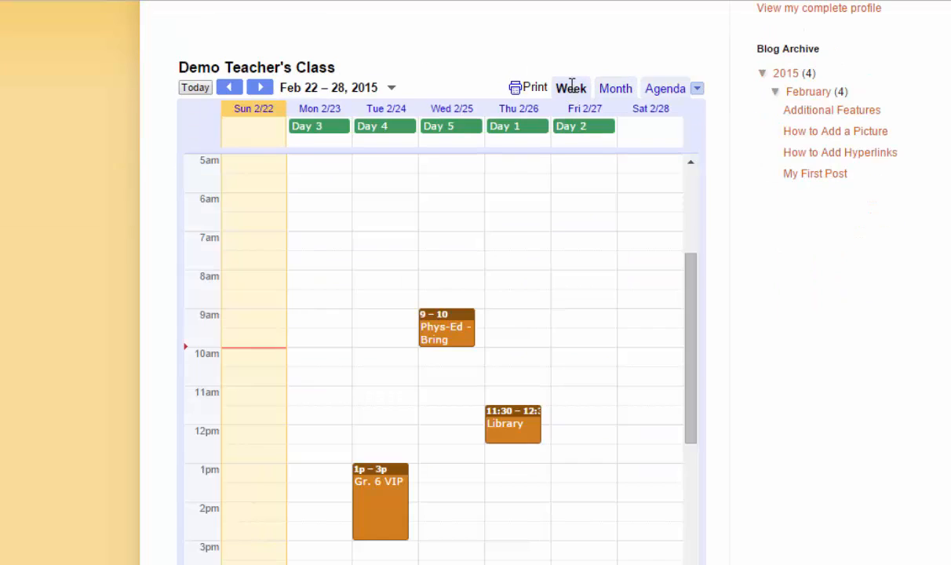
{"action": "scroll", "coordinate": [392, 269], "scroll_direction": "down", "scroll_amount": 3}
{"action": "scroll", "coordinate": [390, 269], "scroll_direction": "up", "scroll_amount": 4}
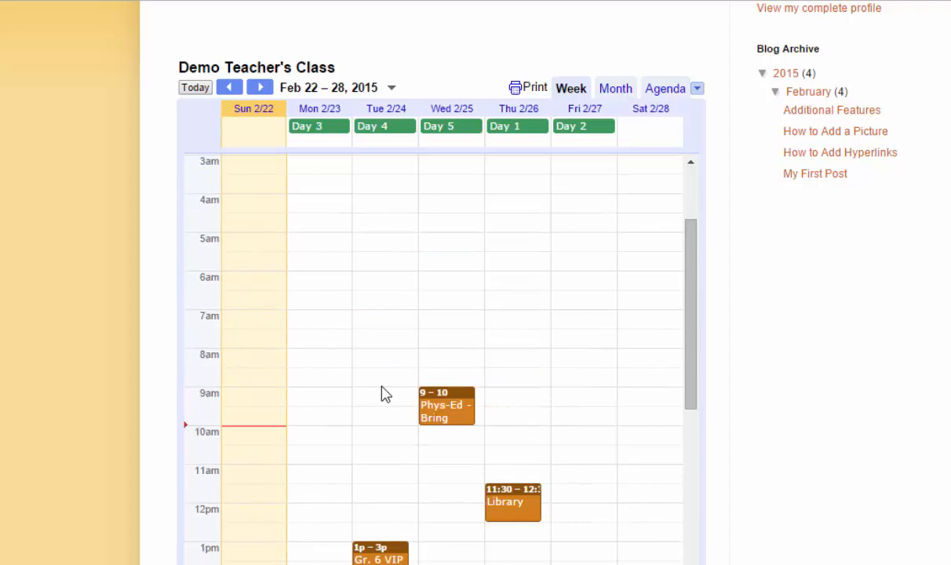
{"action": "scroll", "coordinate": [384, 394], "scroll_direction": "down", "scroll_amount": 1}
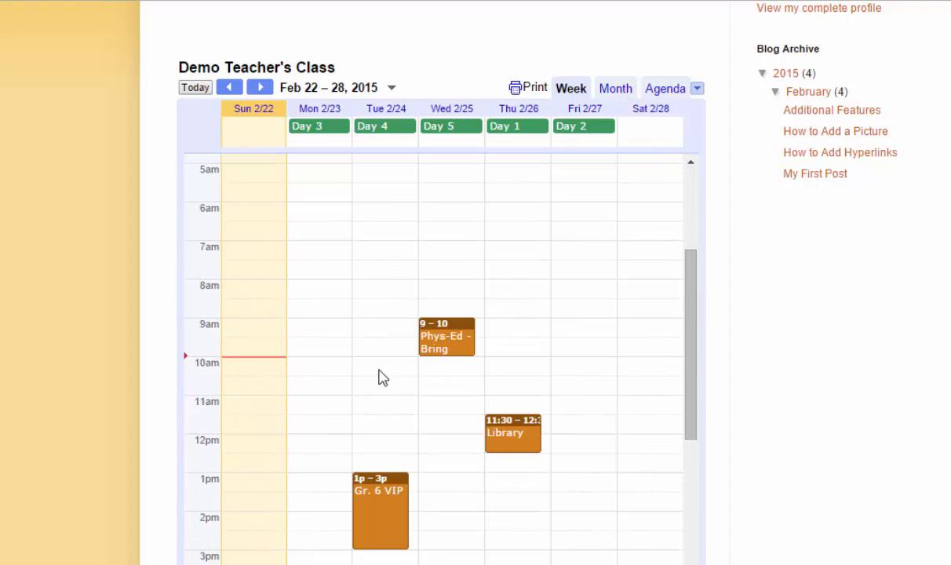
{"action": "left_click", "coordinate": [657, 91]}
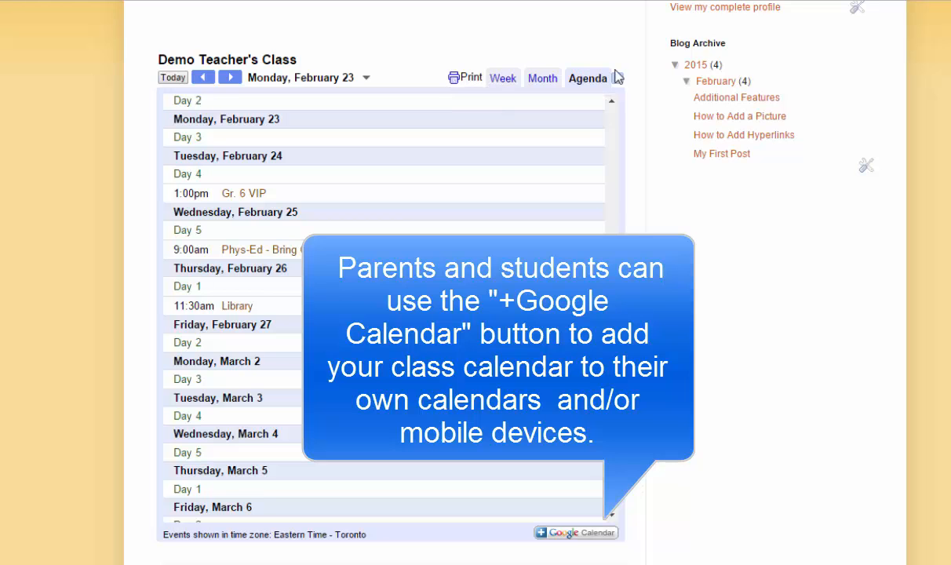
{"action": "scroll", "coordinate": [571, 135], "scroll_direction": "down", "scroll_amount": 3}
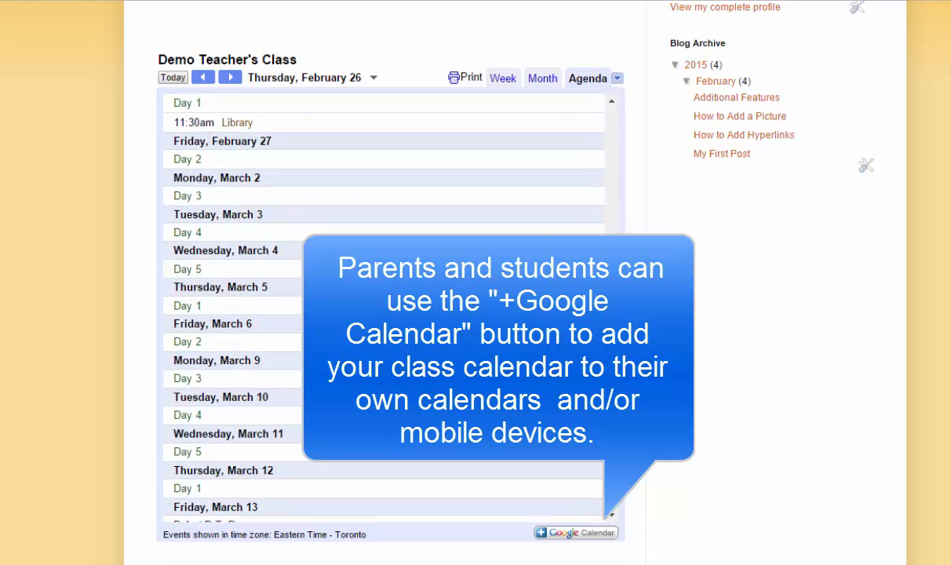
{"action": "scroll", "coordinate": [466, 247], "scroll_direction": "up", "scroll_amount": 10}
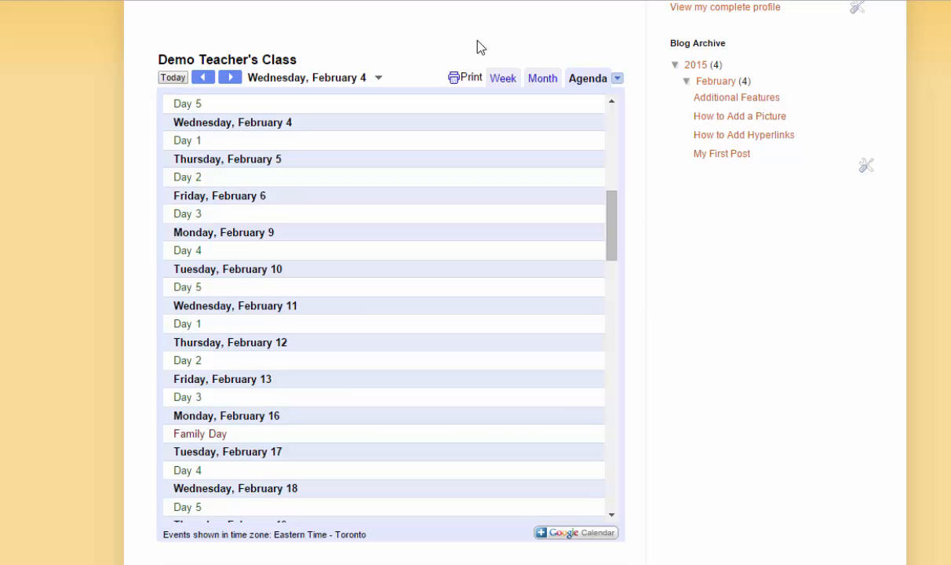